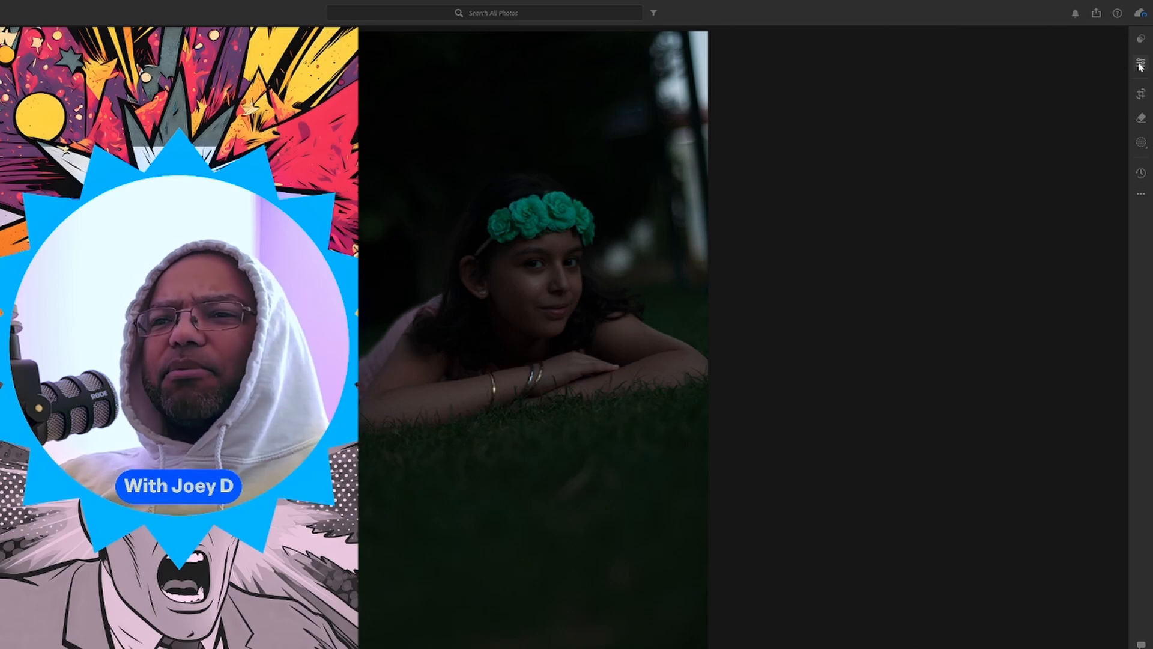
- Try the automatic light and colour adjustments on the portrait and switch them off again
{"action": "left_click", "coordinate": [1141, 64]}
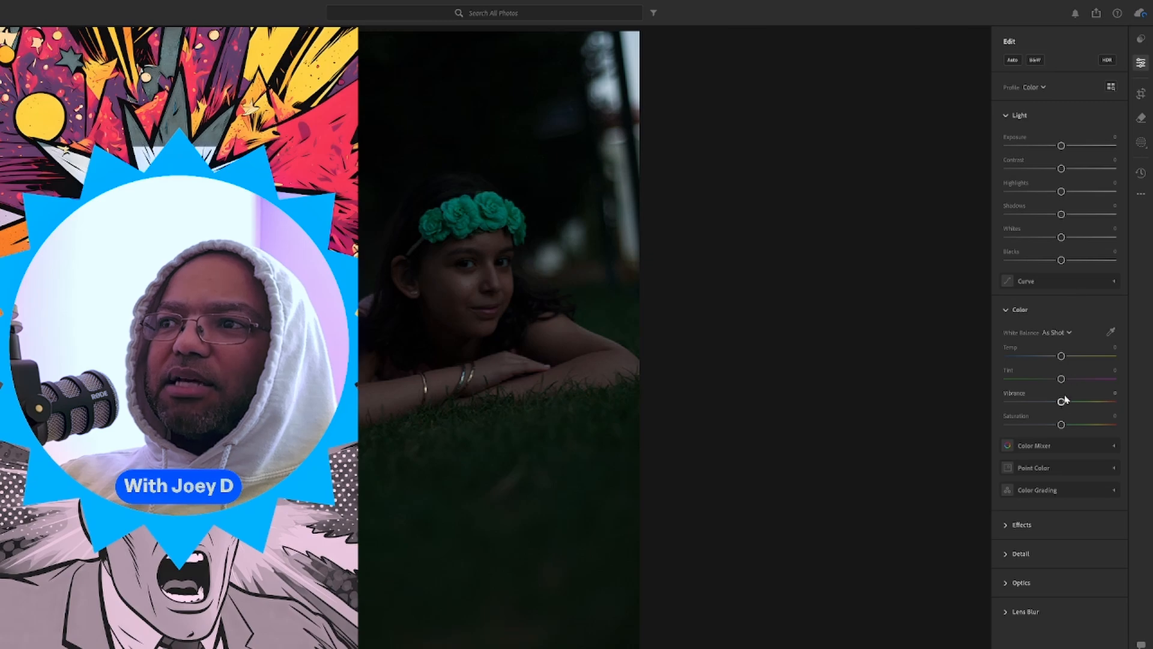
{"action": "left_click", "coordinate": [1013, 60]}
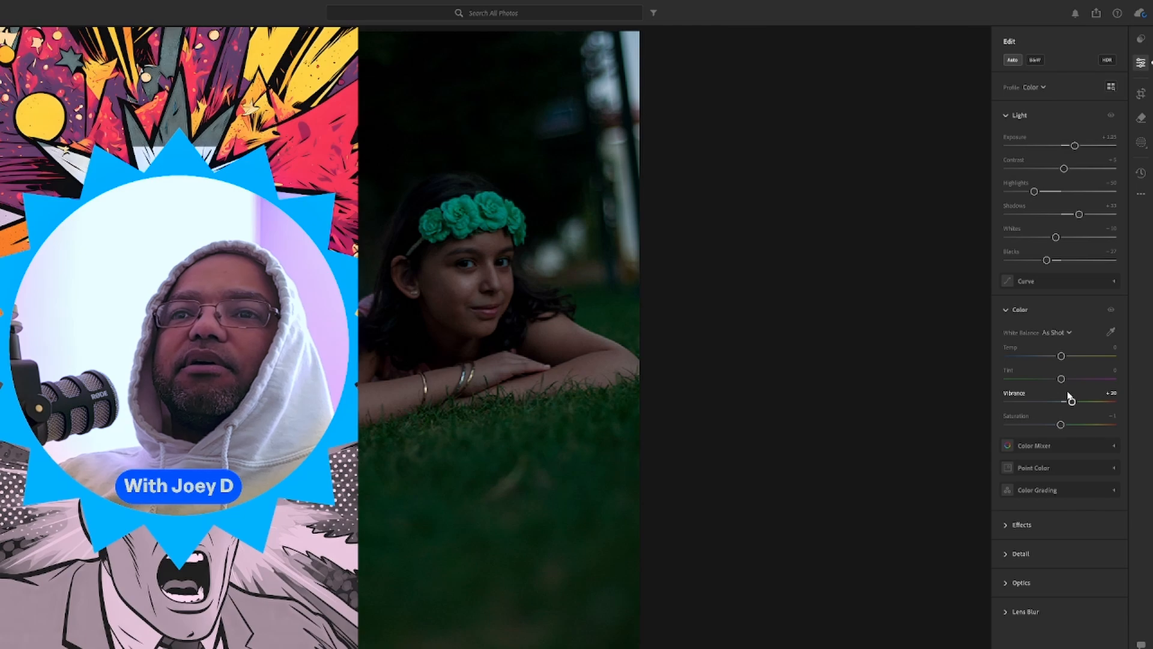
{"action": "left_click", "coordinate": [1012, 61]}
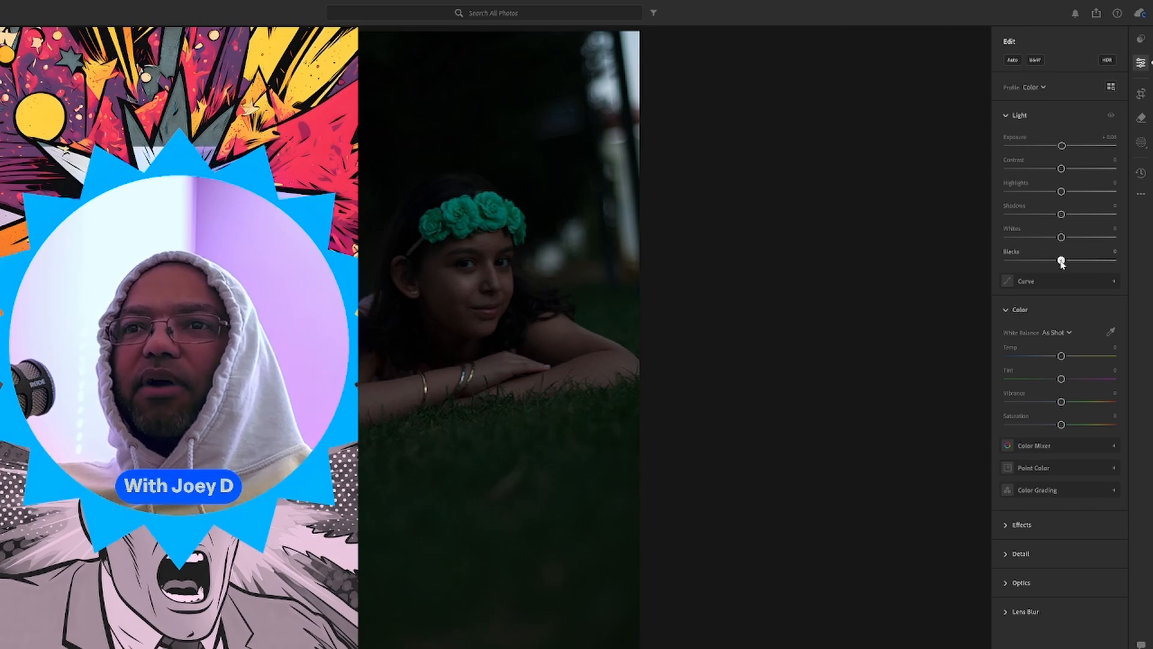
- Test the portrait's tonal settings at extreme values and settle on contrast +2, highlights +3, shadows +2, whites +1 and blacks +2
{"action": "left_click_drag", "start_coordinate": [1062, 261], "coordinate": [1116, 240]}
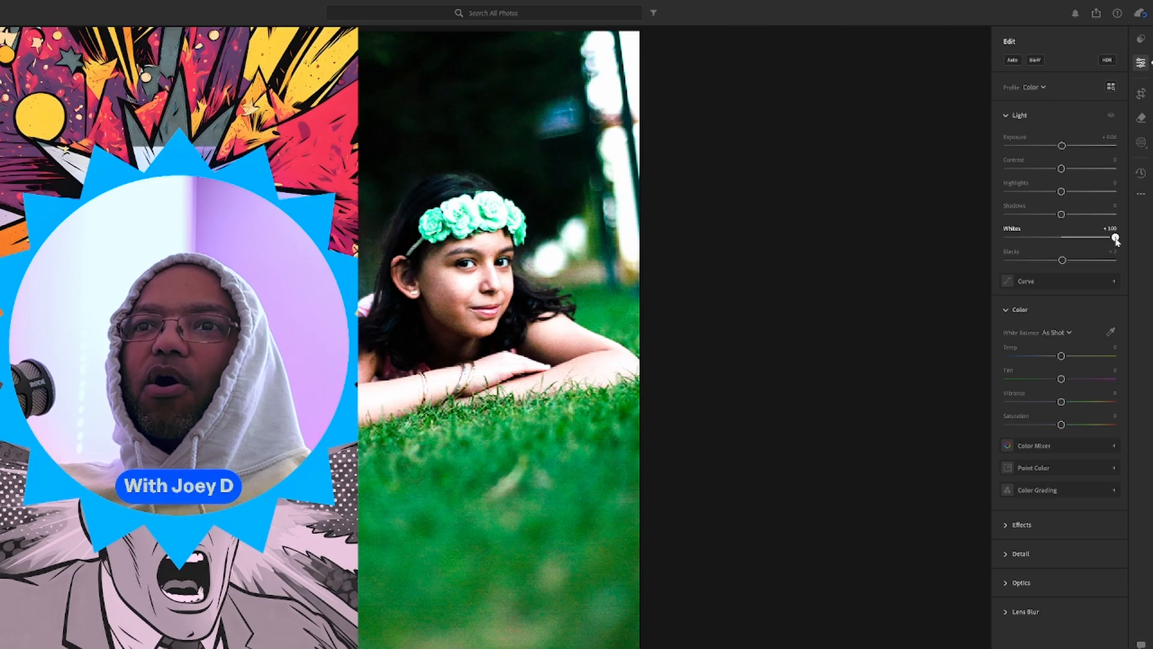
{"action": "left_click_drag", "start_coordinate": [1116, 240], "coordinate": [1143, 175]}
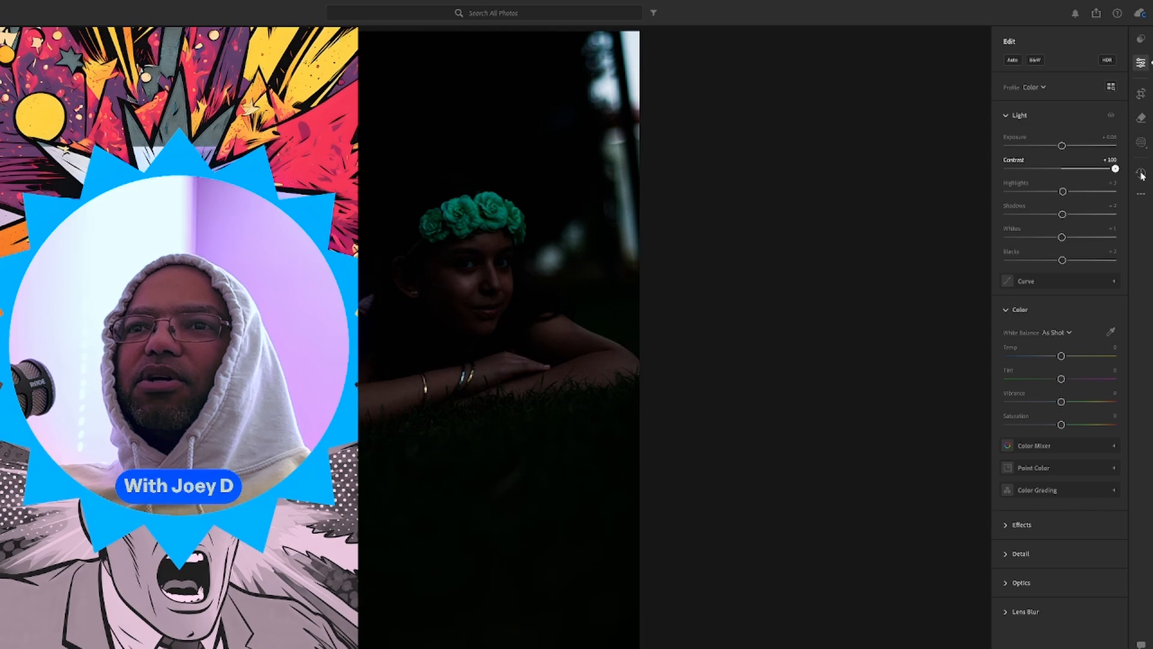
{"action": "left_click_drag", "start_coordinate": [1143, 174], "coordinate": [978, 184]}
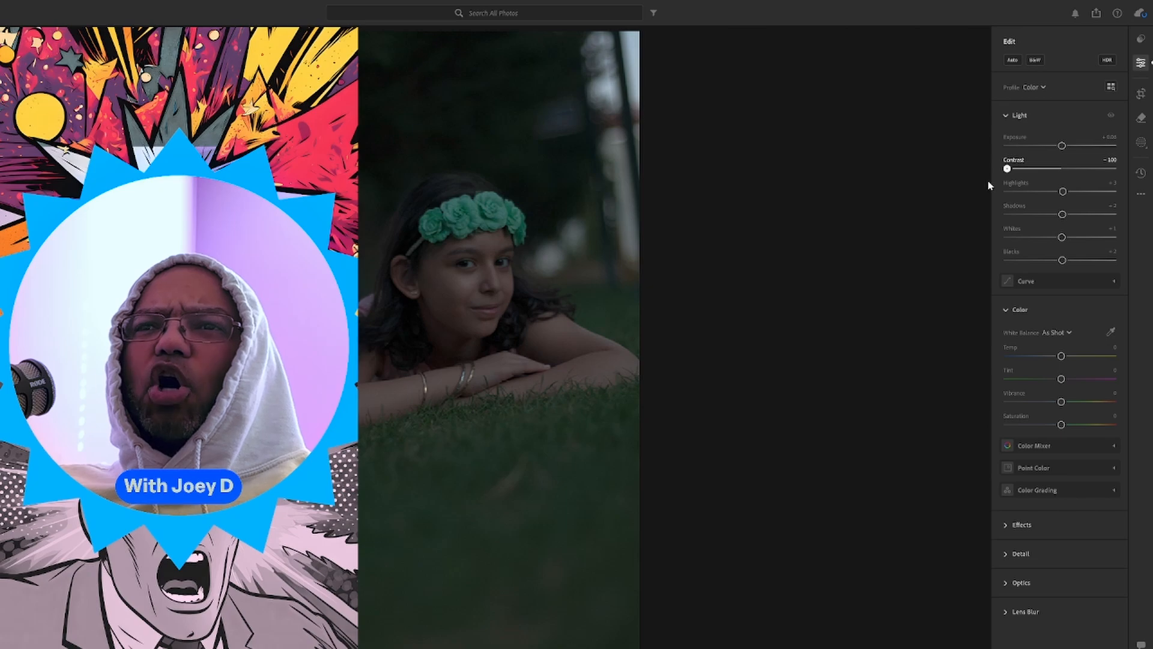
{"action": "left_click_drag", "start_coordinate": [1007, 169], "coordinate": [1063, 196]}
- Raise the overall exposure of the portrait to about +2
{"action": "mouse_move", "coordinate": [1062, 148]}
{"action": "left_mouse_down"}
{"action": "mouse_move", "coordinate": [1151, 158]}
{"action": "mouse_move", "coordinate": [978, 159]}
{"action": "mouse_move", "coordinate": [1063, 162]}
{"action": "left_mouse_up"}
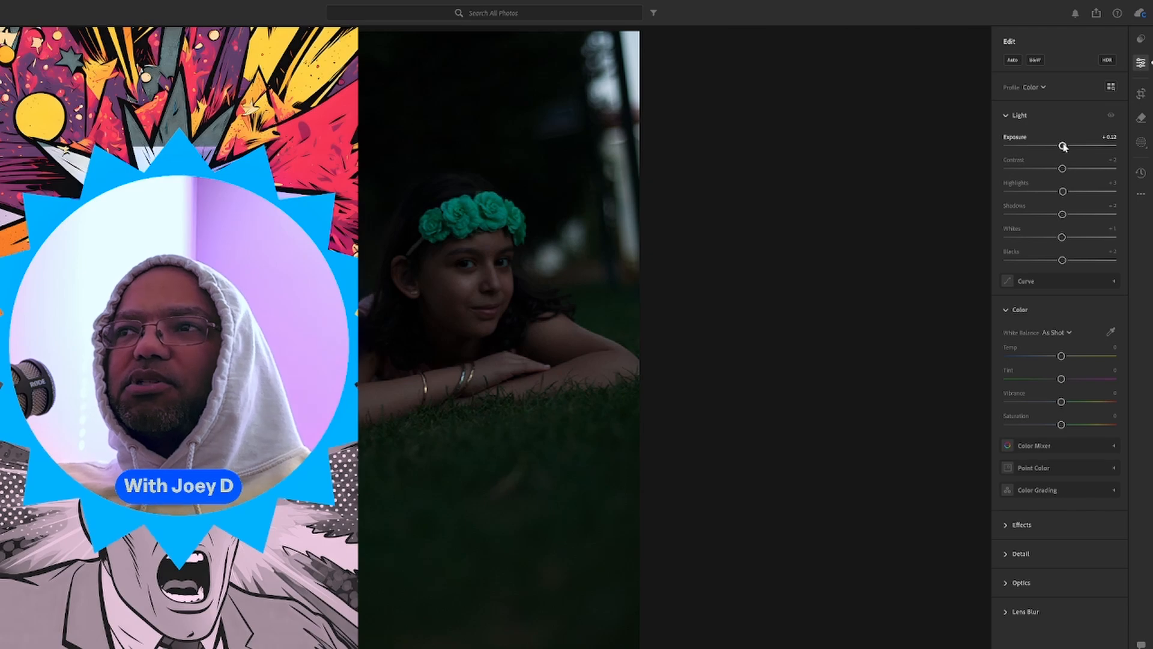
{"action": "mouse_move", "coordinate": [1063, 146]}
{"action": "left_mouse_down"}
{"action": "mouse_move", "coordinate": [1087, 148]}
{"action": "mouse_move", "coordinate": [1065, 148]}
{"action": "left_mouse_up"}
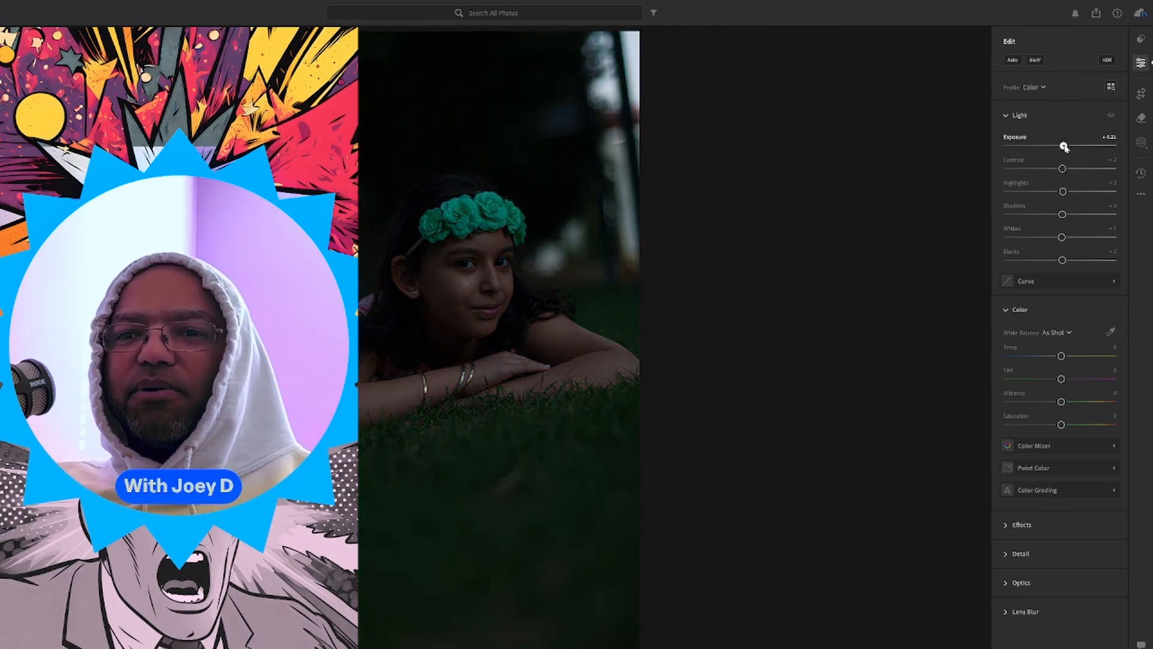
{"action": "left_click_drag", "start_coordinate": [1065, 147], "coordinate": [1084, 148]}
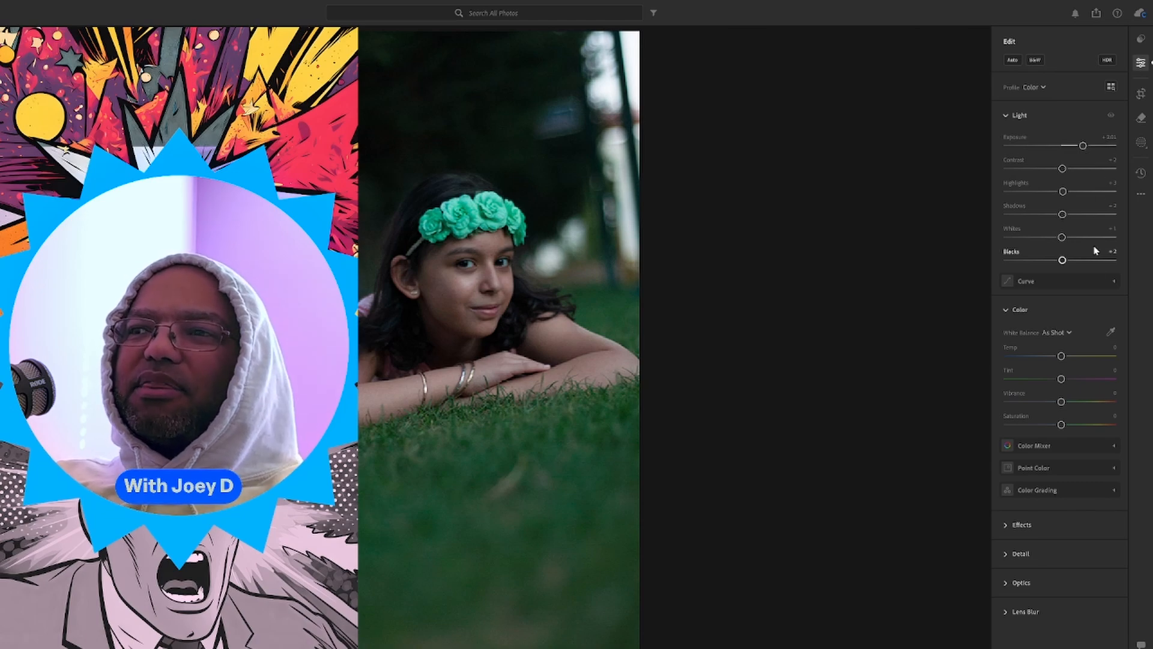
- Test the vignette effect at -100 and +100 and settle on a slightly negative amount
{"action": "left_click", "coordinate": [1013, 528]}
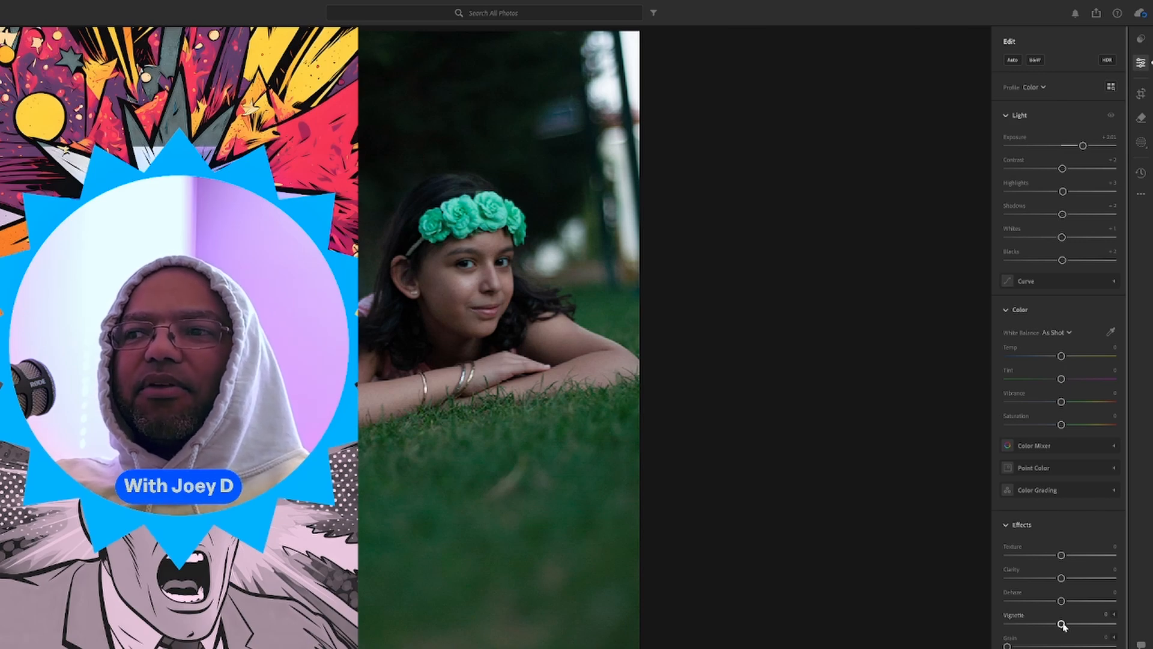
{"action": "left_click_drag", "start_coordinate": [1063, 625], "coordinate": [1004, 623]}
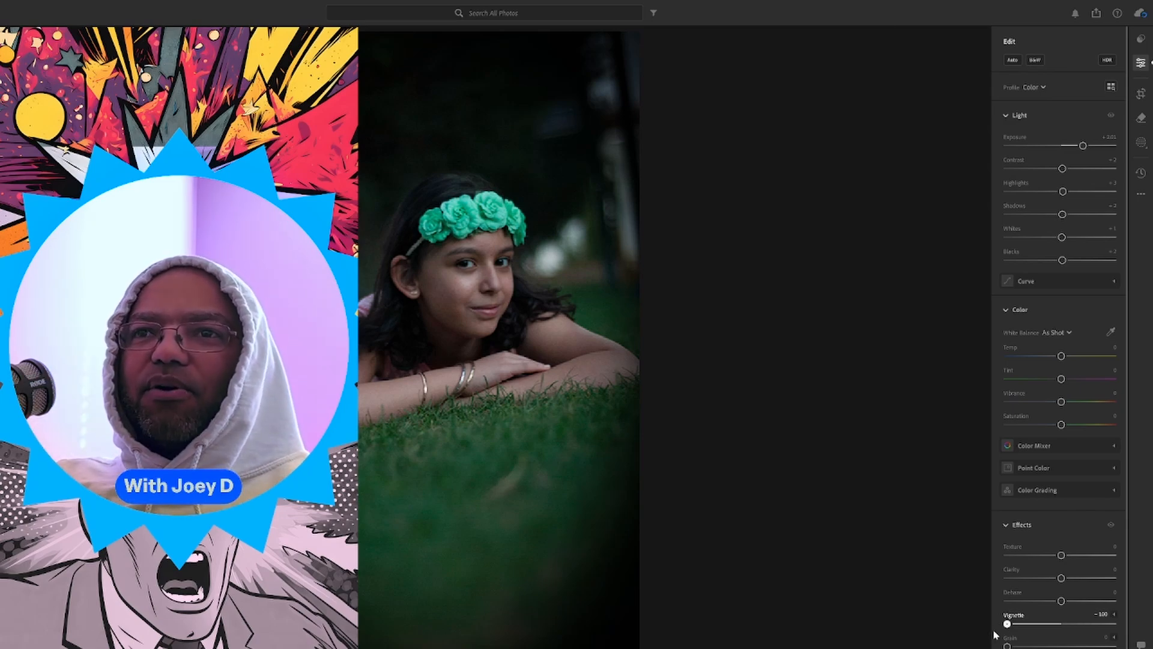
{"action": "left_click_drag", "start_coordinate": [1008, 624], "coordinate": [1115, 623]}
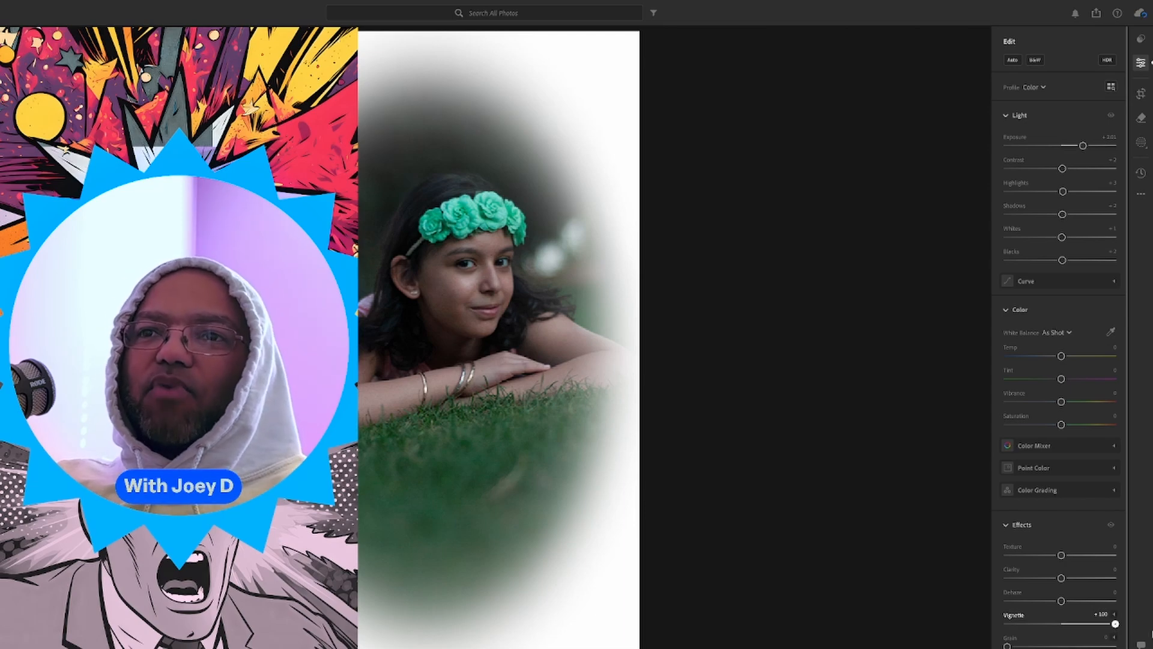
{"action": "left_click_drag", "start_coordinate": [1117, 627], "coordinate": [1060, 642]}
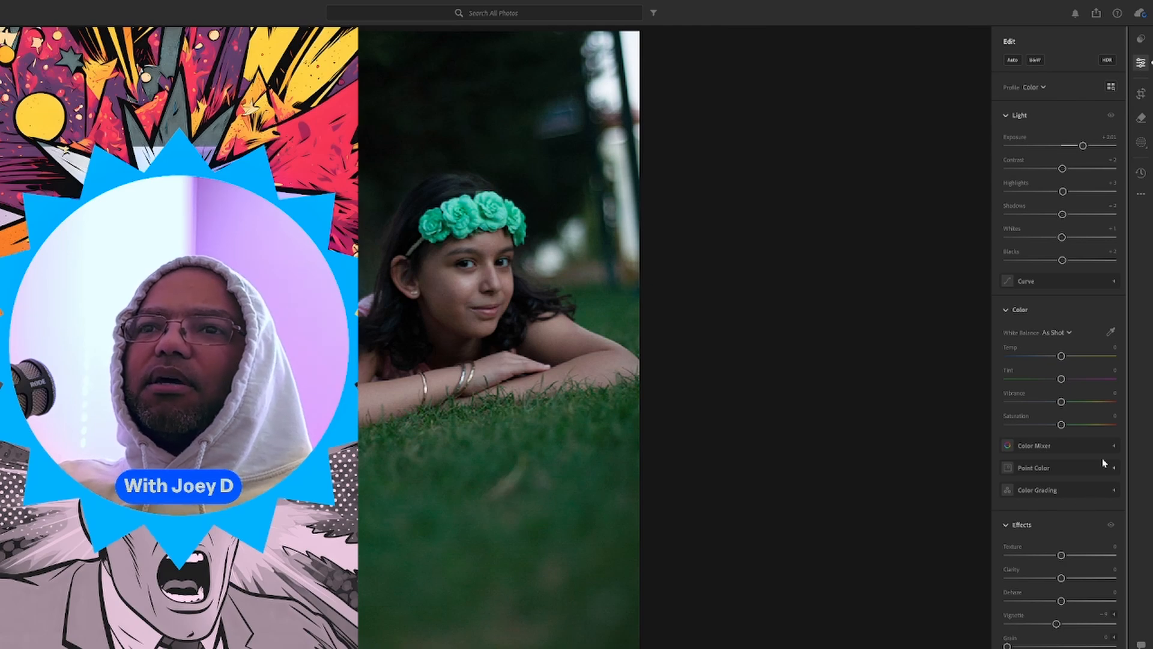
- Crop the photo to a custom aspect by trimming the empty grass below the girl, and finish cropping
{"action": "left_click", "coordinate": [1142, 93]}
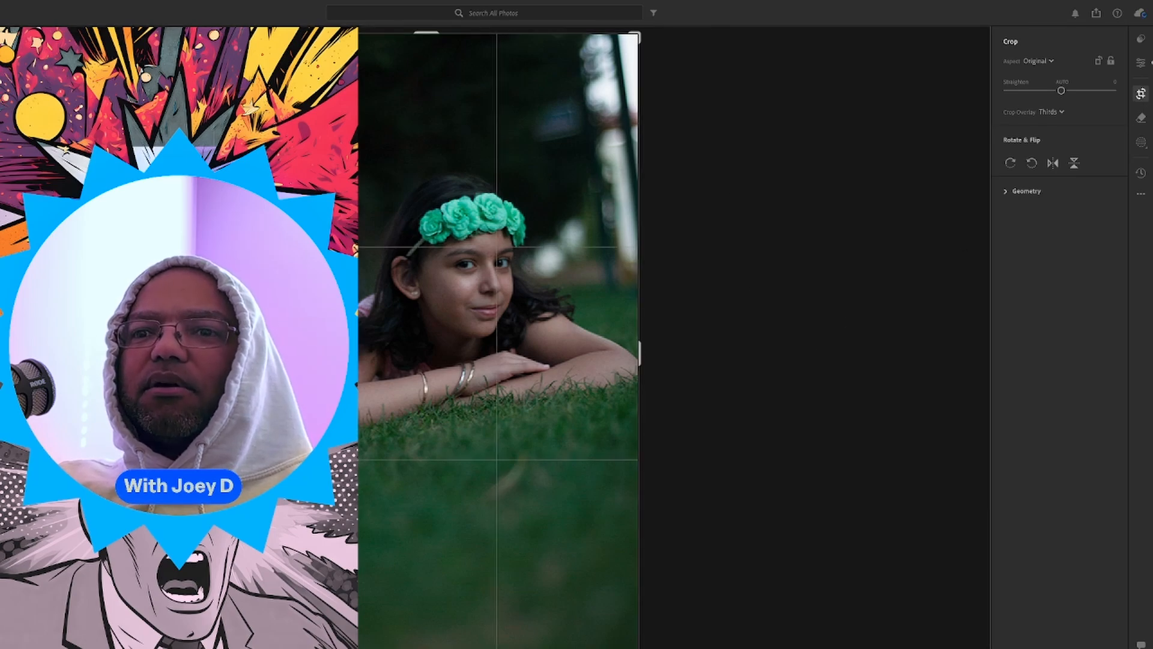
{"action": "left_click_drag", "start_coordinate": [440, 648], "coordinate": [521, 580]}
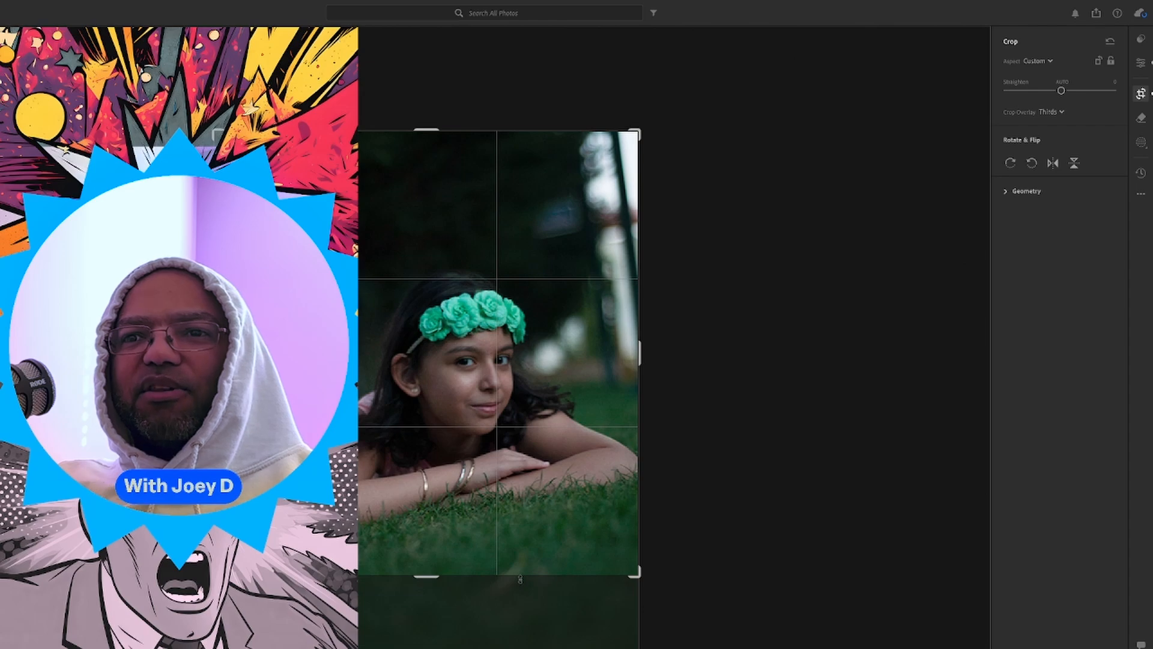
{"action": "left_click", "coordinate": [1143, 91]}
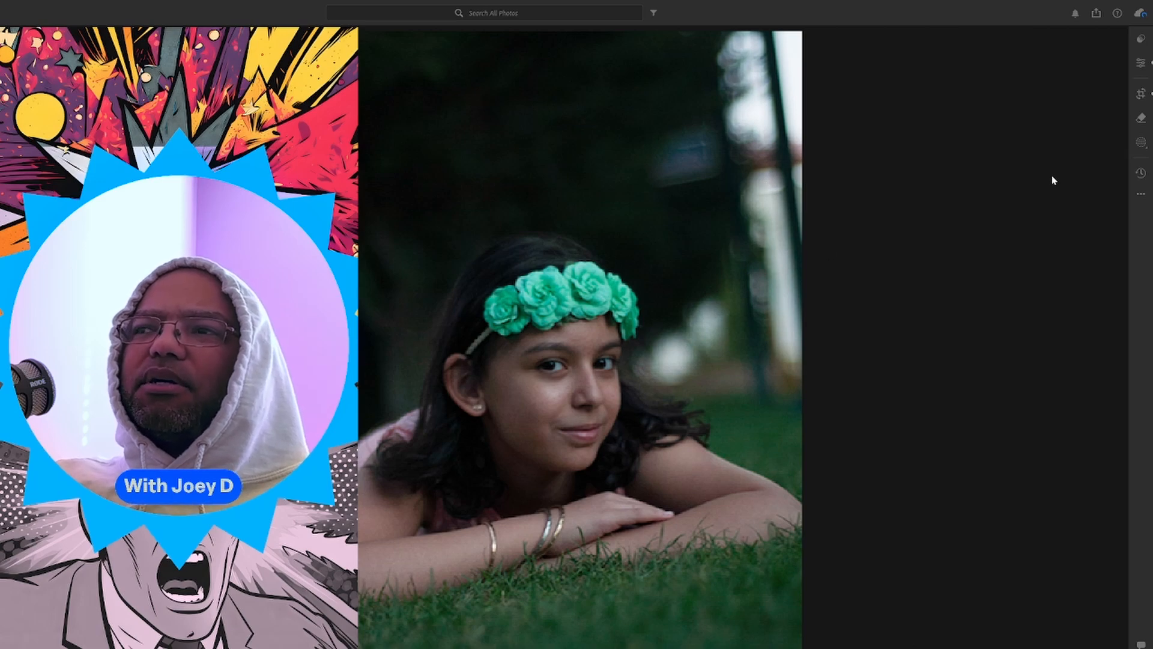
- Add a linear gradient mask from the photo's upper right edge across the dark background, fading out above the girl's head
{"action": "left_click", "coordinate": [1144, 146]}
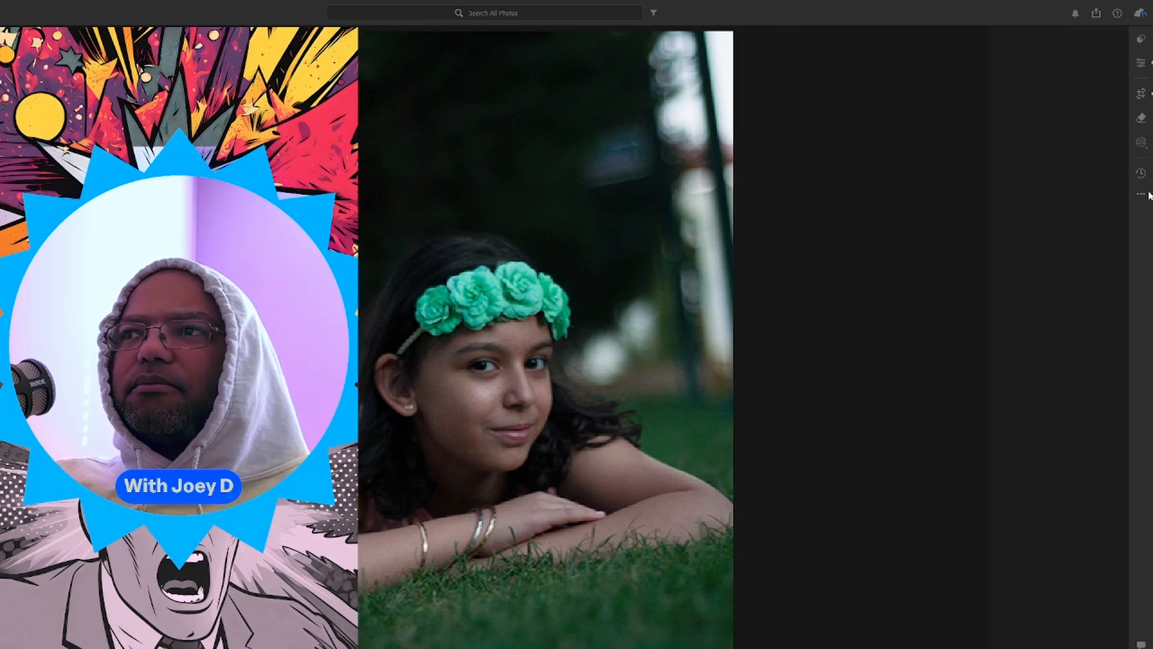
{"action": "left_click", "coordinate": [1143, 143]}
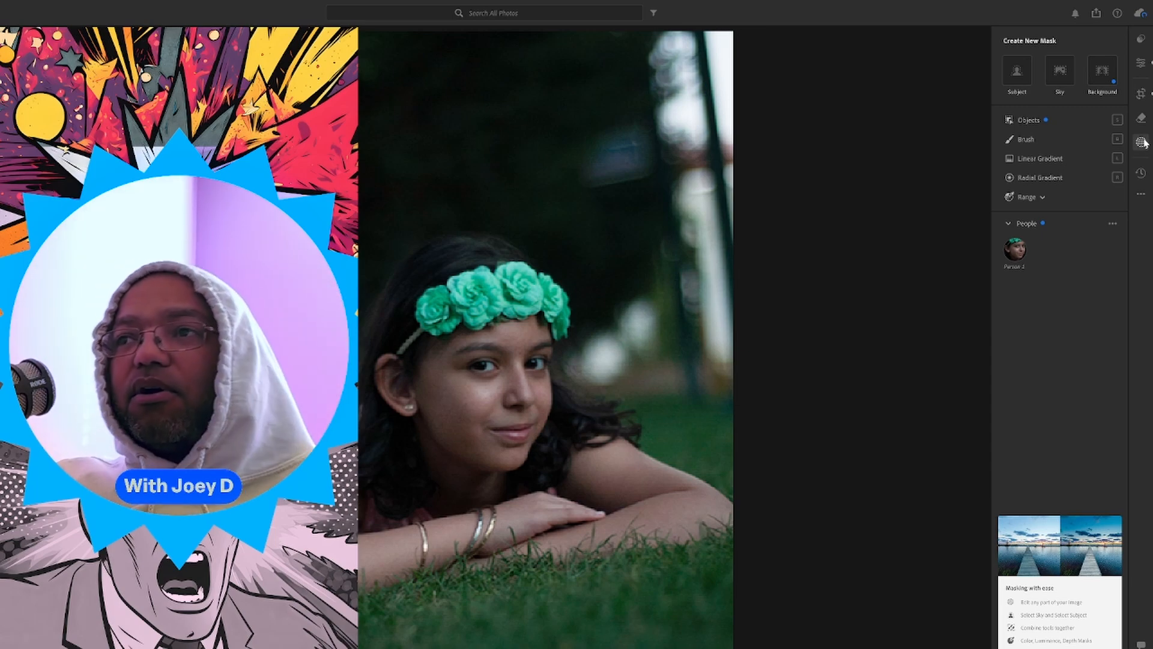
{"action": "left_click", "coordinate": [1065, 160]}
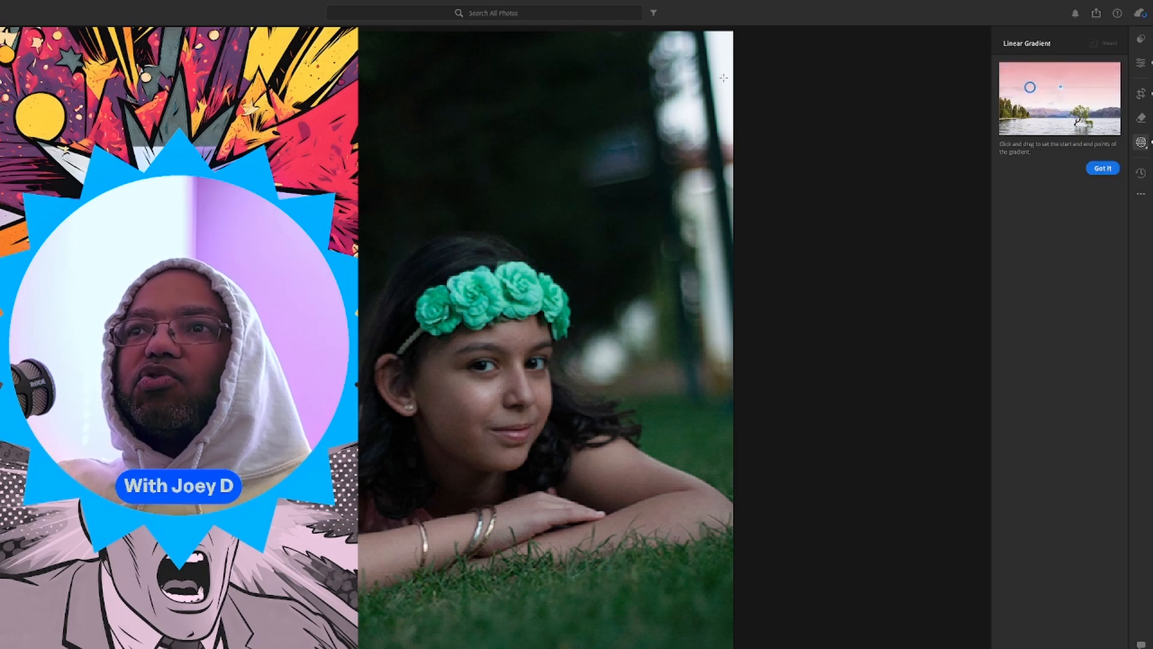
{"action": "left_click_drag", "start_coordinate": [728, 71], "coordinate": [394, 228]}
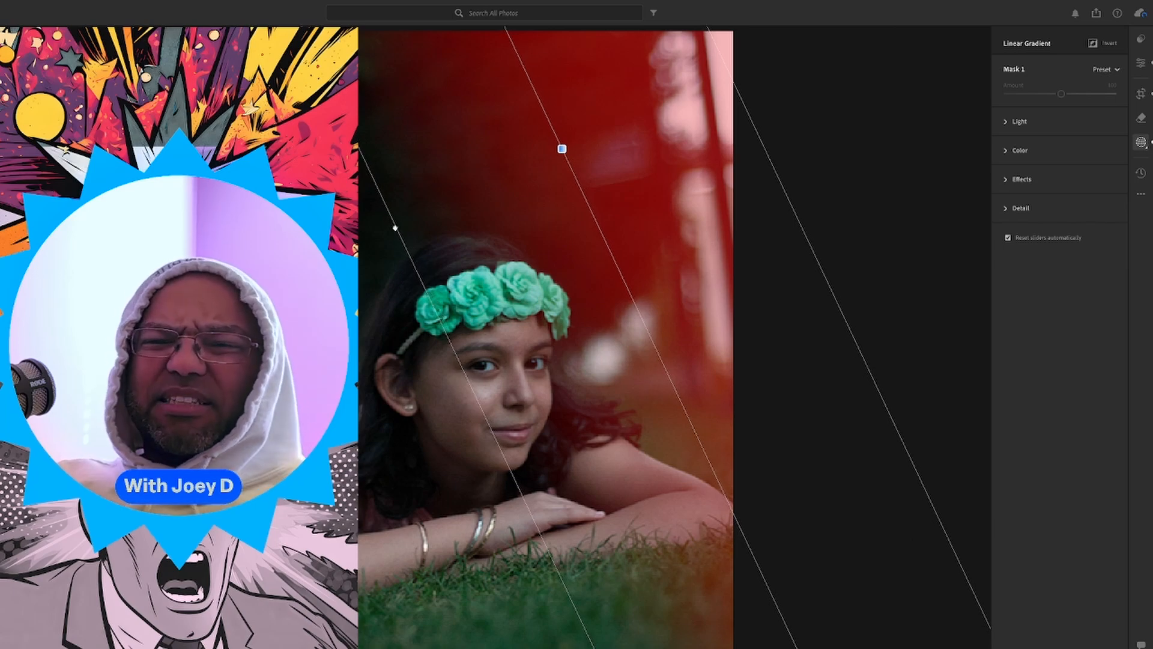
{"action": "left_click_drag", "start_coordinate": [395, 228], "coordinate": [447, 178]}
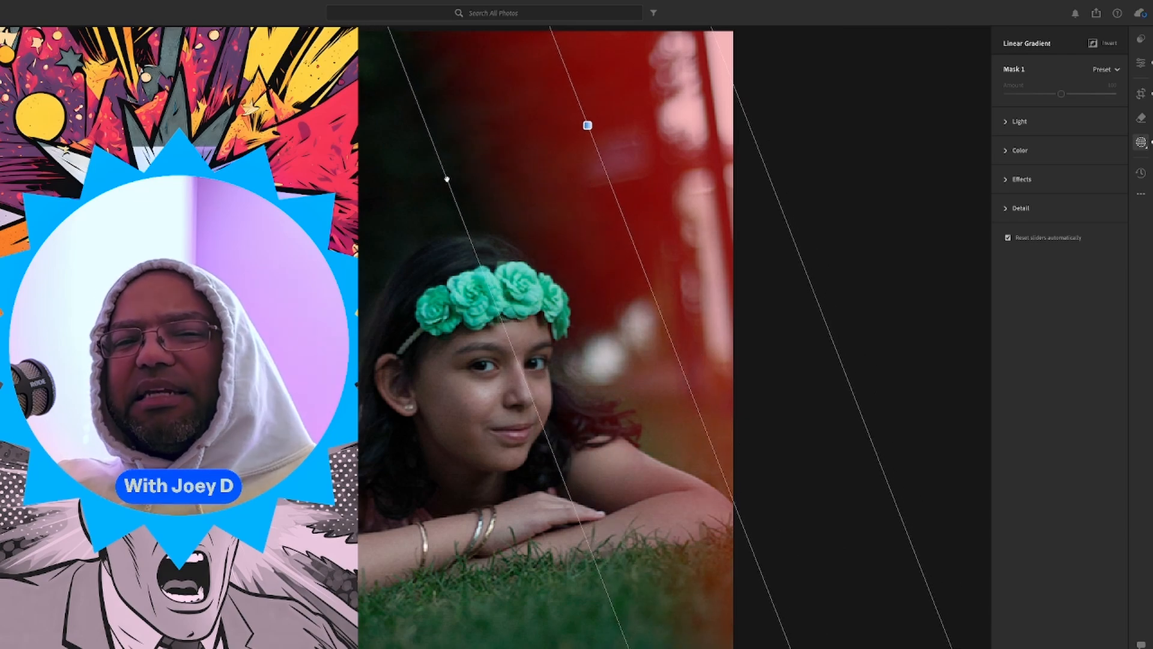
{"action": "mouse_move", "coordinate": [447, 179]}
{"action": "left_mouse_down"}
{"action": "mouse_move", "coordinate": [535, 154]}
{"action": "mouse_move", "coordinate": [484, 175]}
{"action": "mouse_move", "coordinate": [464, 169]}
{"action": "left_mouse_up"}
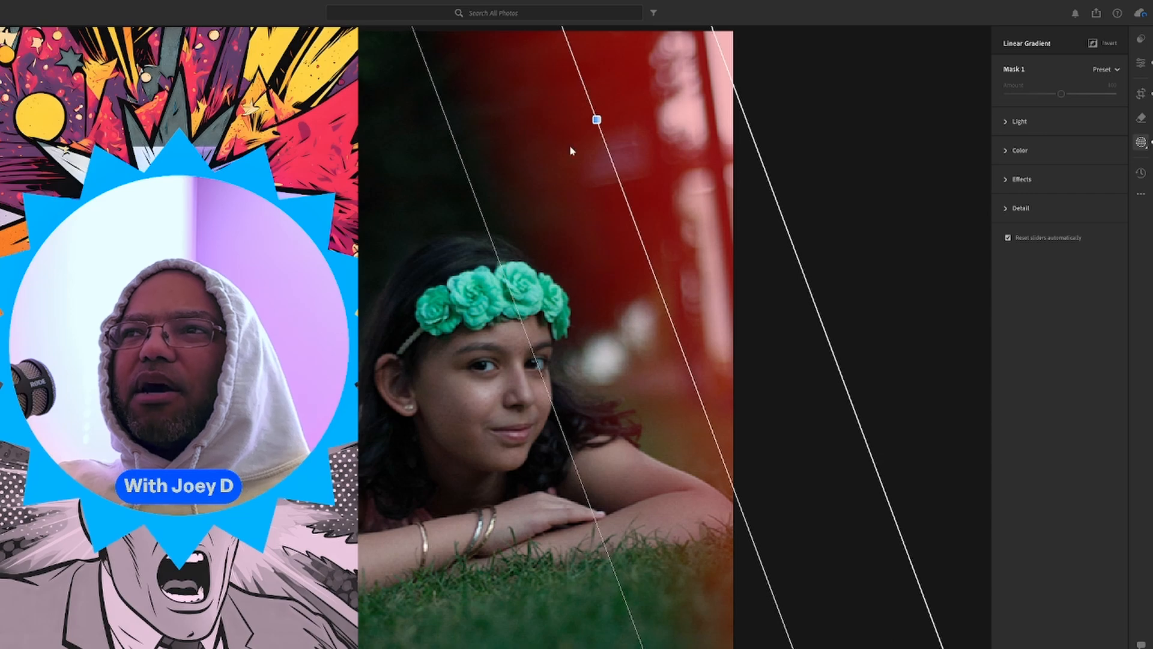
- Darken the gradient mask with exposure about -1.8, highlights -12, shadows -52, whites -19 and blacks -22
{"action": "left_click", "coordinate": [1015, 124]}
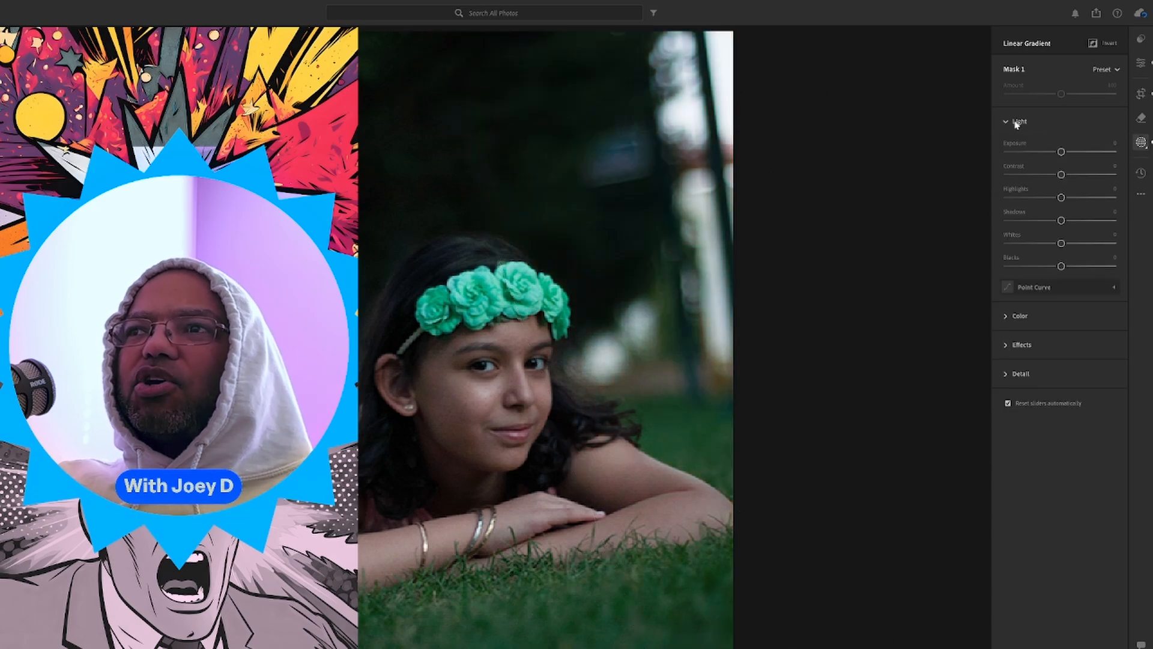
{"action": "mouse_move", "coordinate": [1061, 154]}
{"action": "left_mouse_down"}
{"action": "mouse_move", "coordinate": [1003, 160]}
{"action": "mouse_move", "coordinate": [1039, 157]}
{"action": "left_mouse_up"}
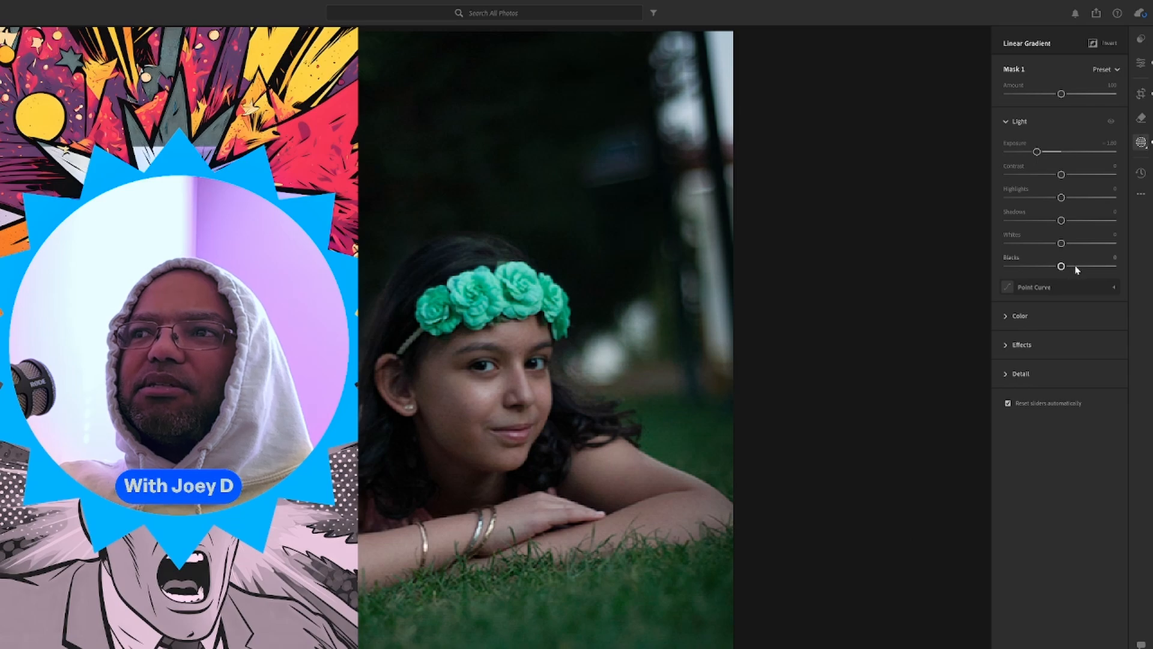
{"action": "left_click_drag", "start_coordinate": [1061, 265], "coordinate": [1048, 198]}
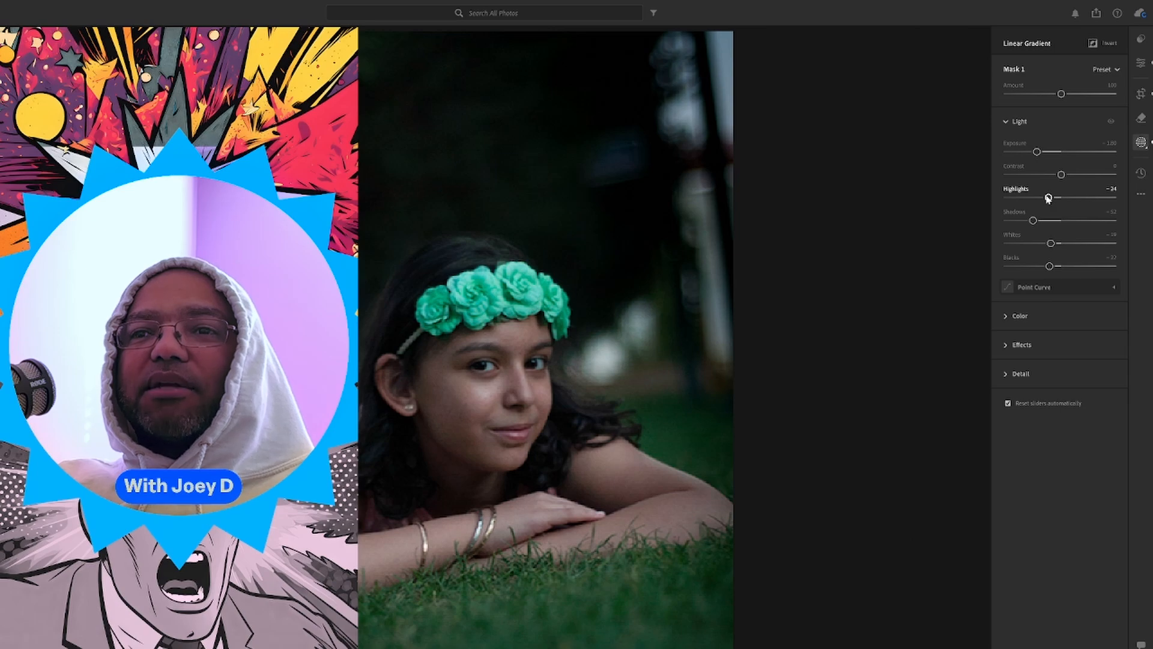
{"action": "left_click_drag", "start_coordinate": [1048, 199], "coordinate": [1054, 201]}
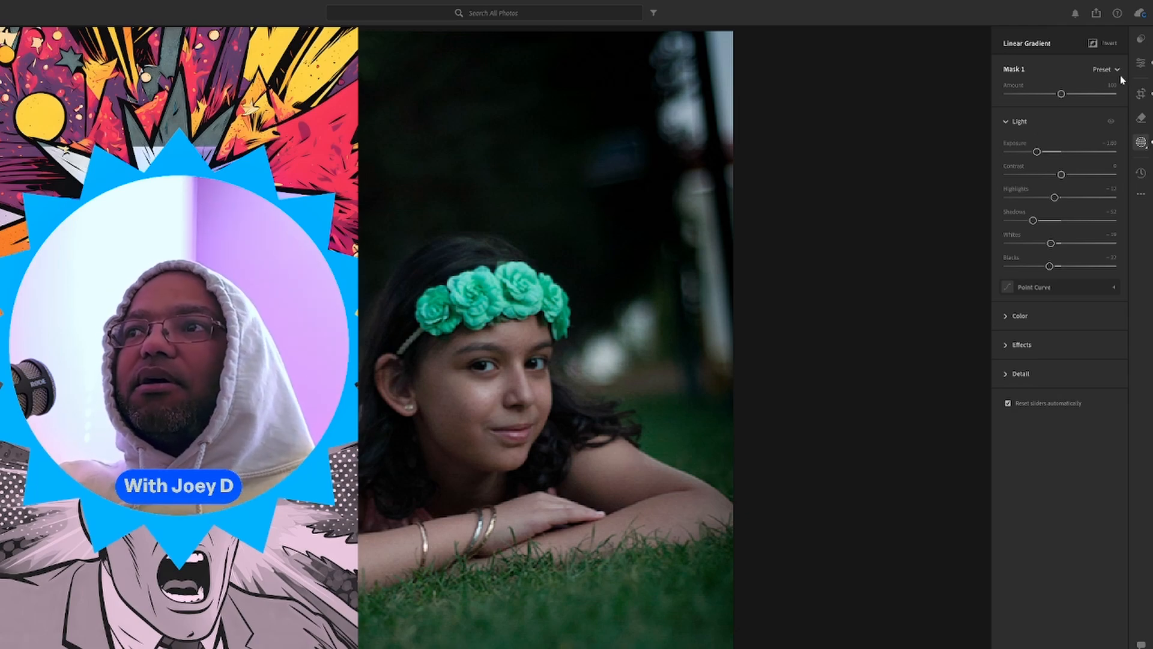
- Return to the global edit settings and compare the original and edited versions of the photo several times
{"action": "left_click", "coordinate": [1141, 62]}
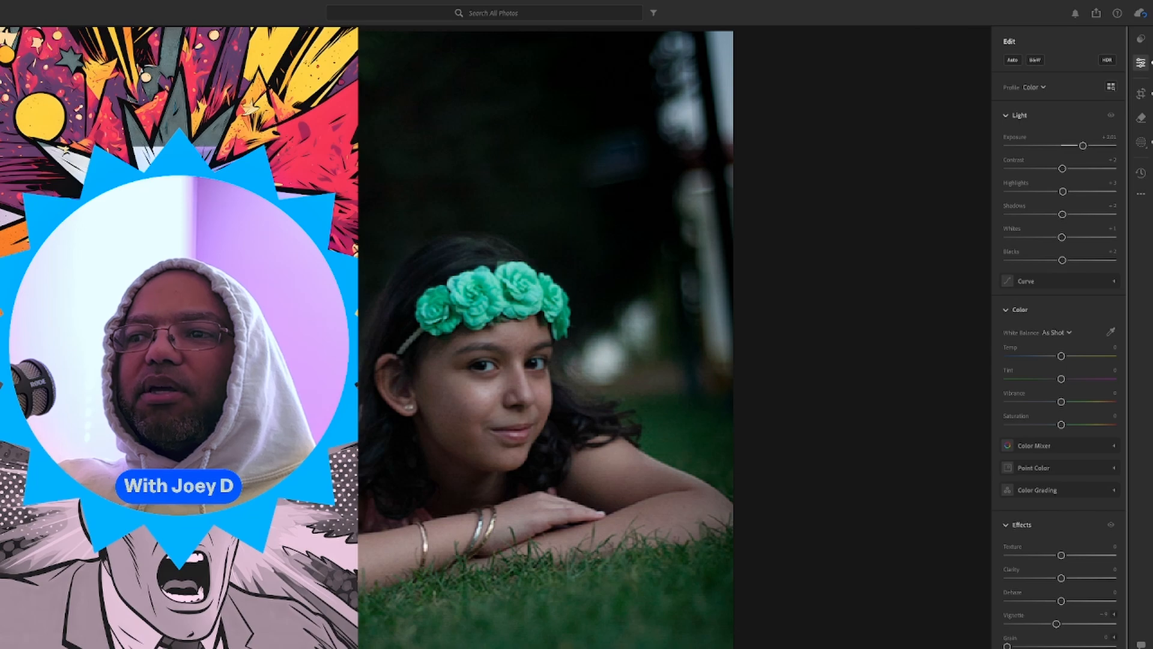
{"action": "key", "text": "backslash"}
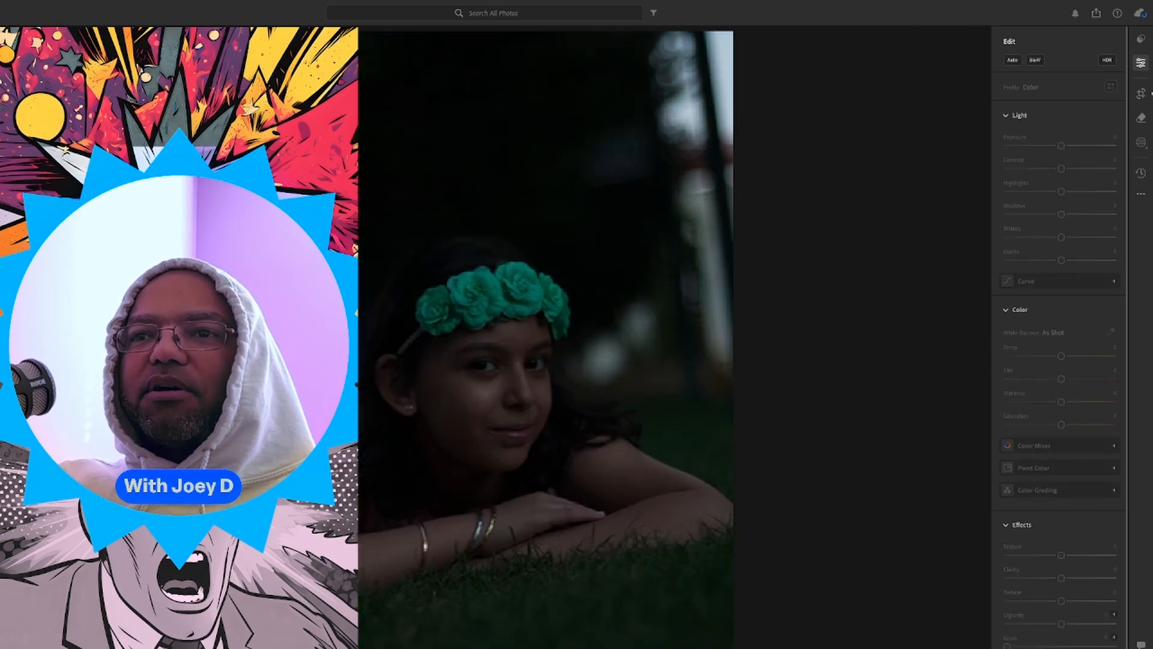
{"action": "key", "text": "backslash"}
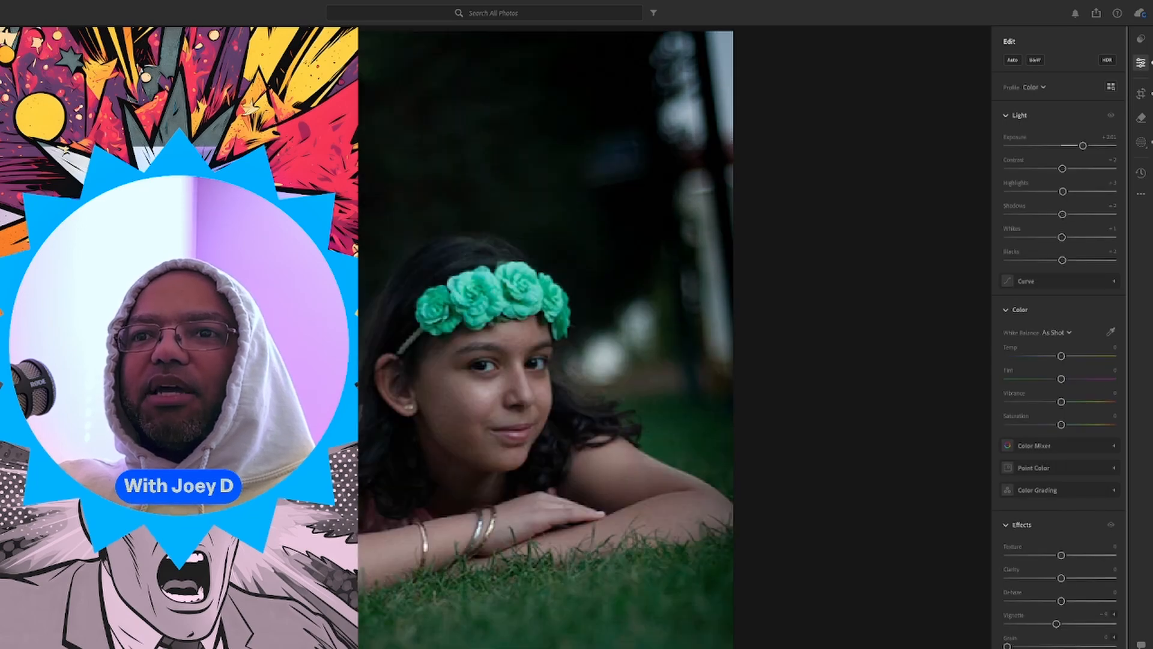
{"action": "key", "text": "backslash"}
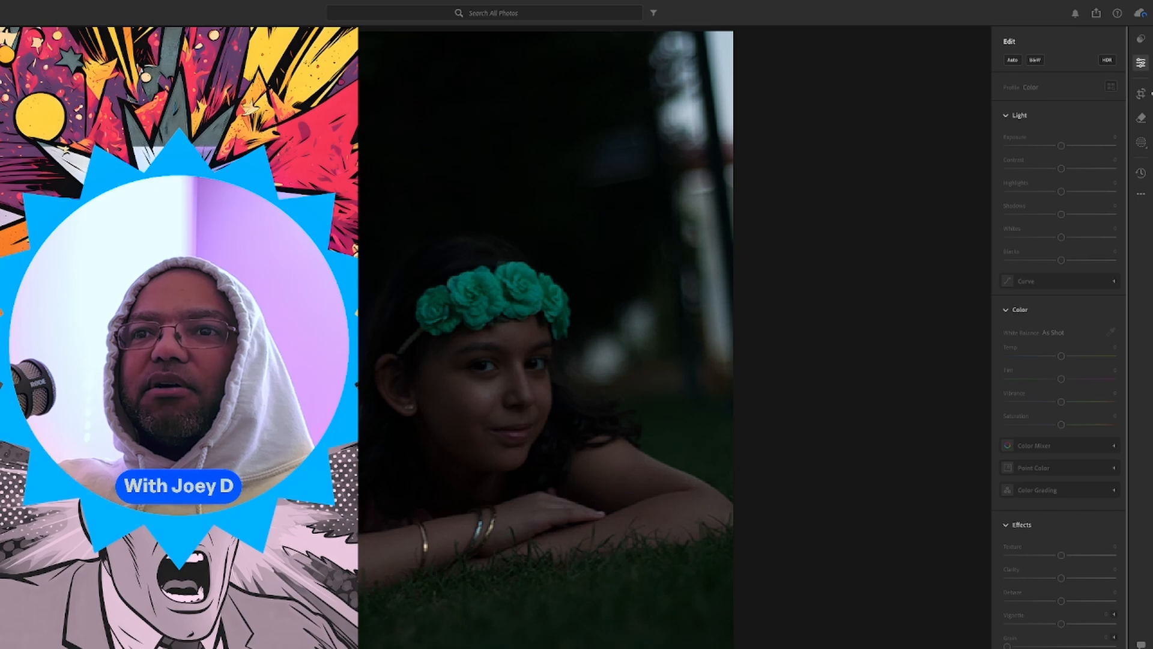
{"action": "key", "text": "backslash"}
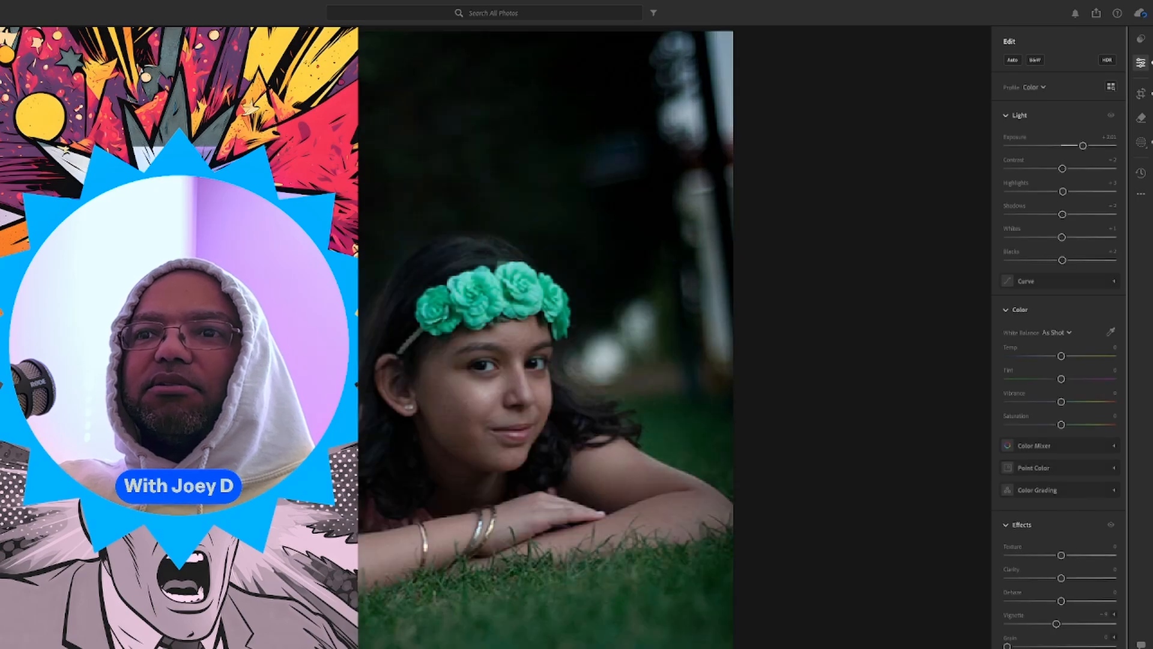
{"action": "key", "text": "backslash"}
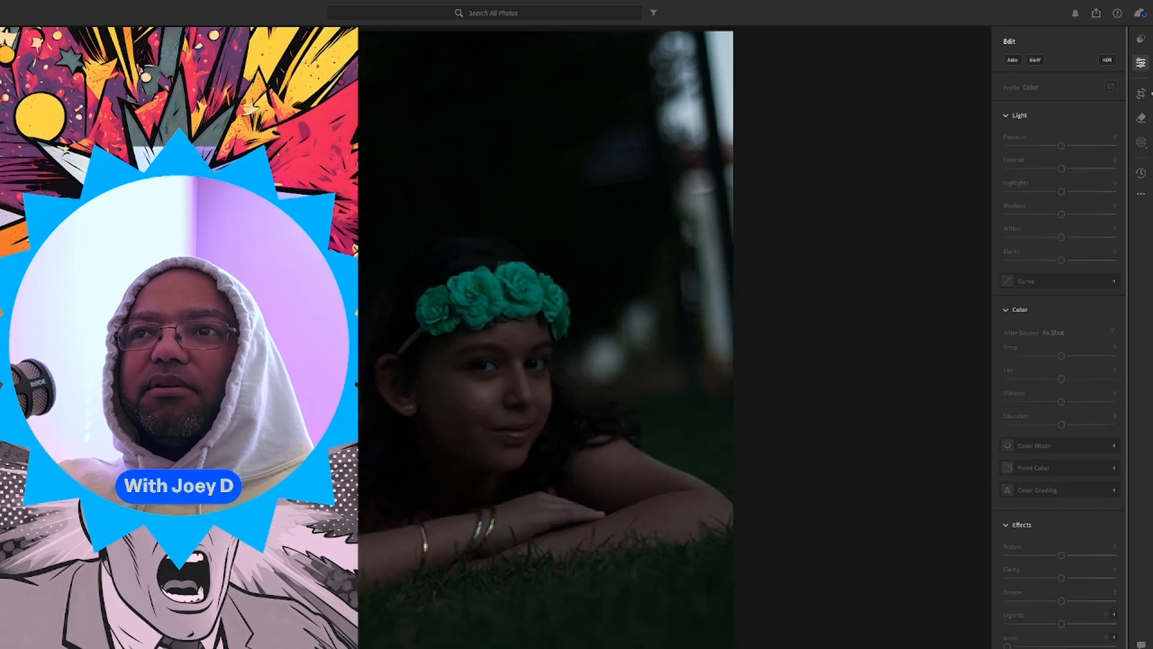
{"action": "key", "text": "backslash"}
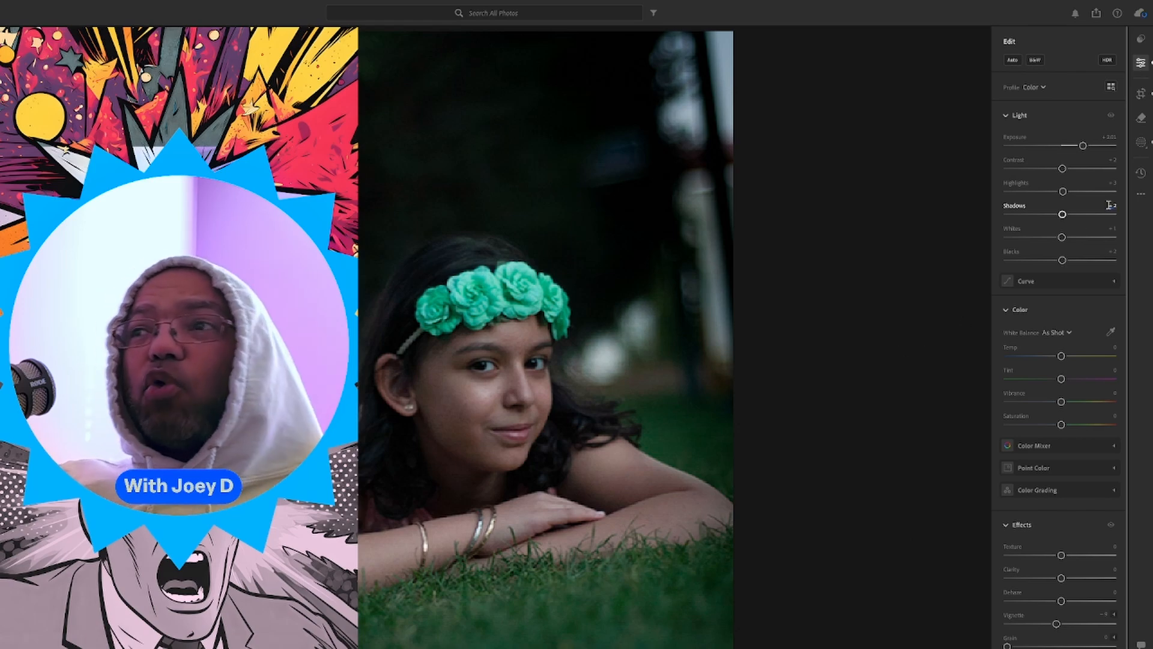
- Reopen the linear gradient mask to review its light adjustments on the background
{"action": "left_click", "coordinate": [1142, 141]}
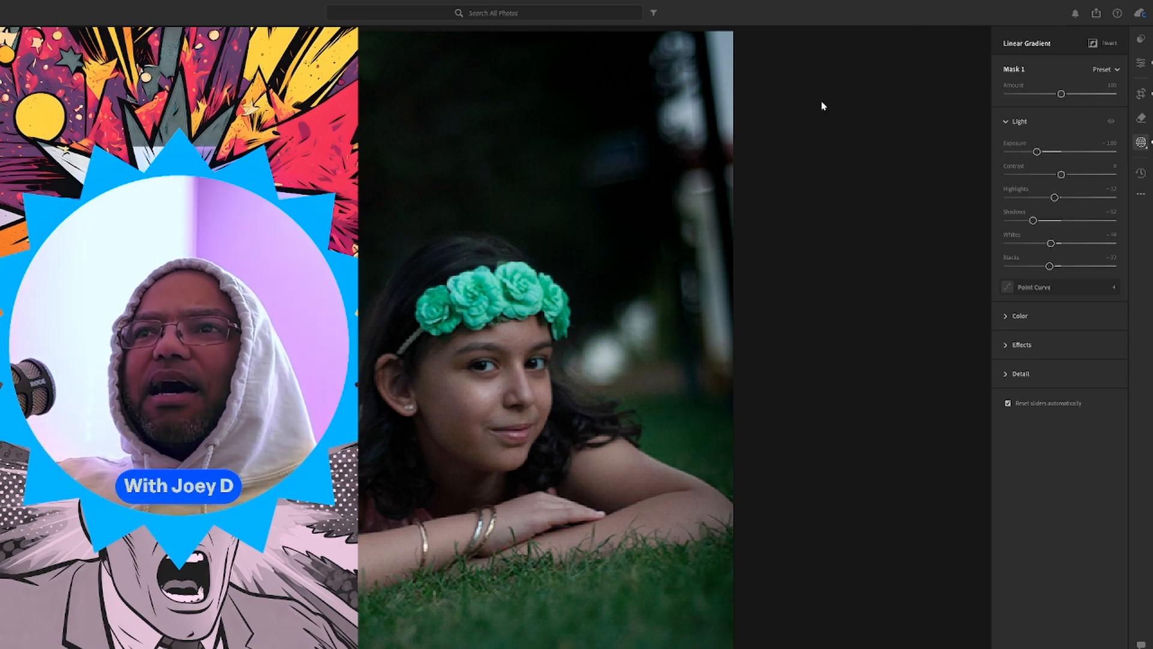
{"action": "mouse_move", "coordinate": [697, 113]}
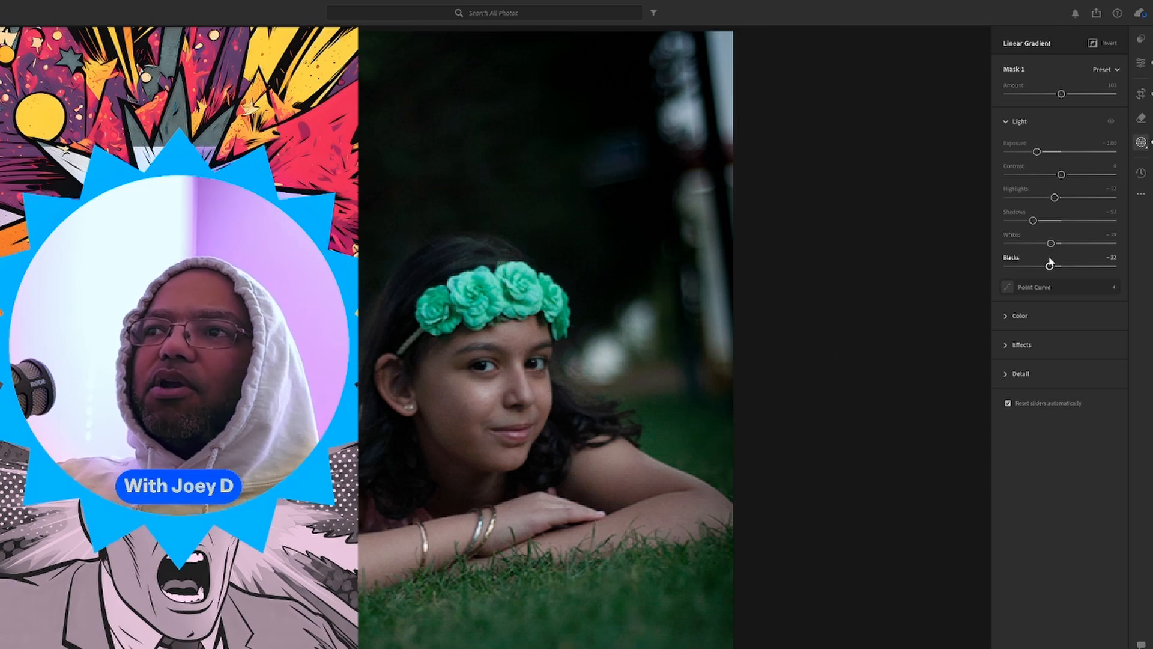
- Neutralise the gradient mask with exposure about +0.08, shadows +2, blacks about +4, and highlights and whites close to zero
{"action": "left_click_drag", "start_coordinate": [1037, 152], "coordinate": [1066, 152]}
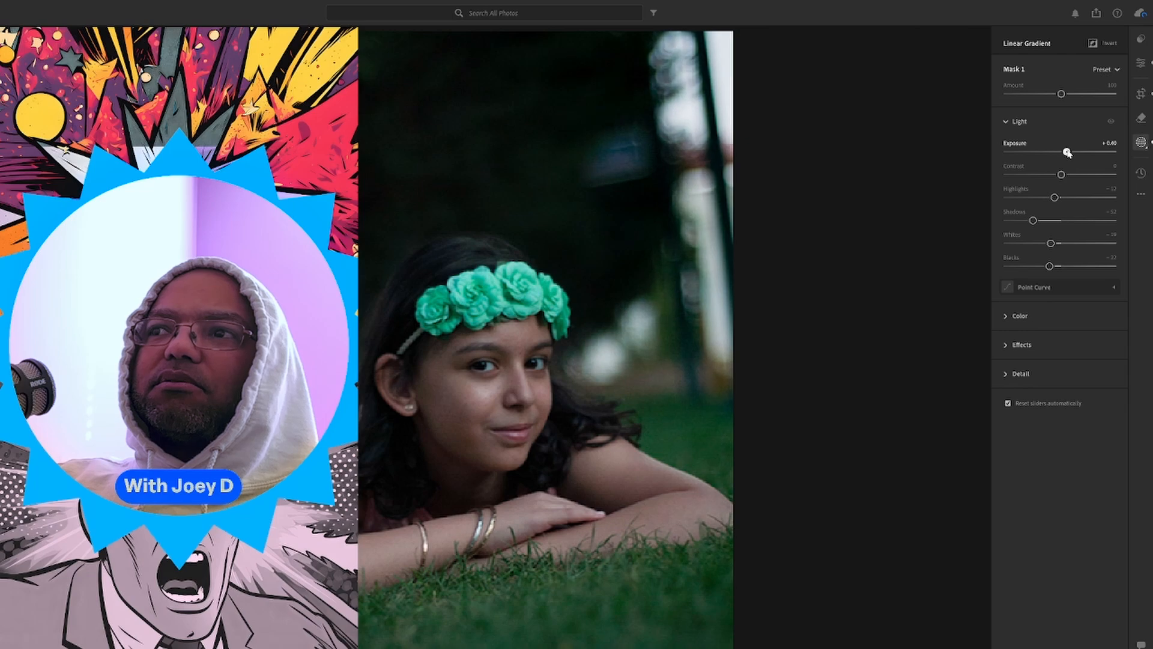
{"action": "left_click_drag", "start_coordinate": [1034, 220], "coordinate": [1064, 266]}
{"action": "left_click_drag", "start_coordinate": [1054, 198], "coordinate": [1062, 222]}
{"action": "left_click", "coordinate": [1064, 221]}
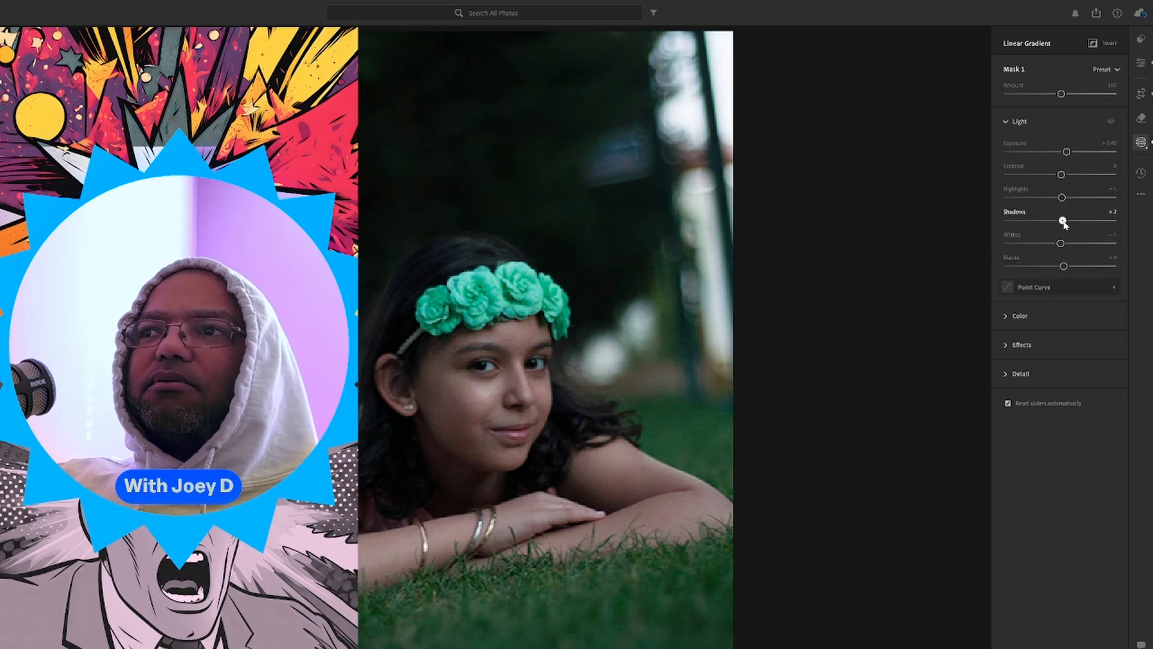
{"action": "left_click_drag", "start_coordinate": [1067, 152], "coordinate": [1062, 152]}
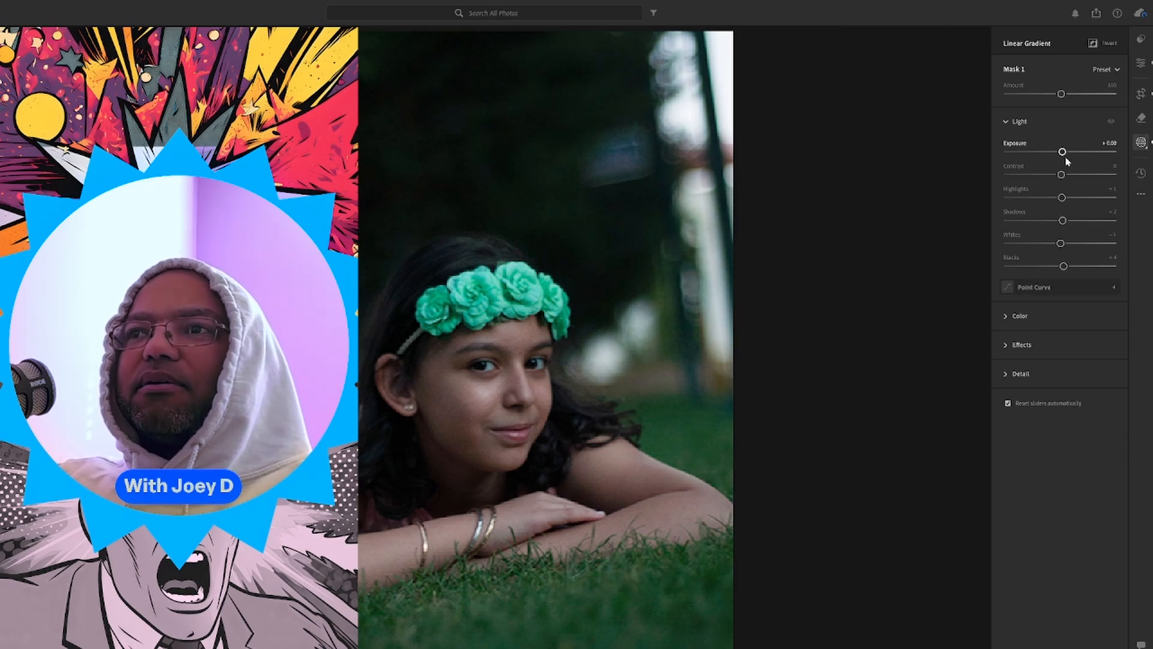
{"action": "scroll", "coordinate": [1066, 161], "scroll_direction": "down", "scroll_amount": 1}
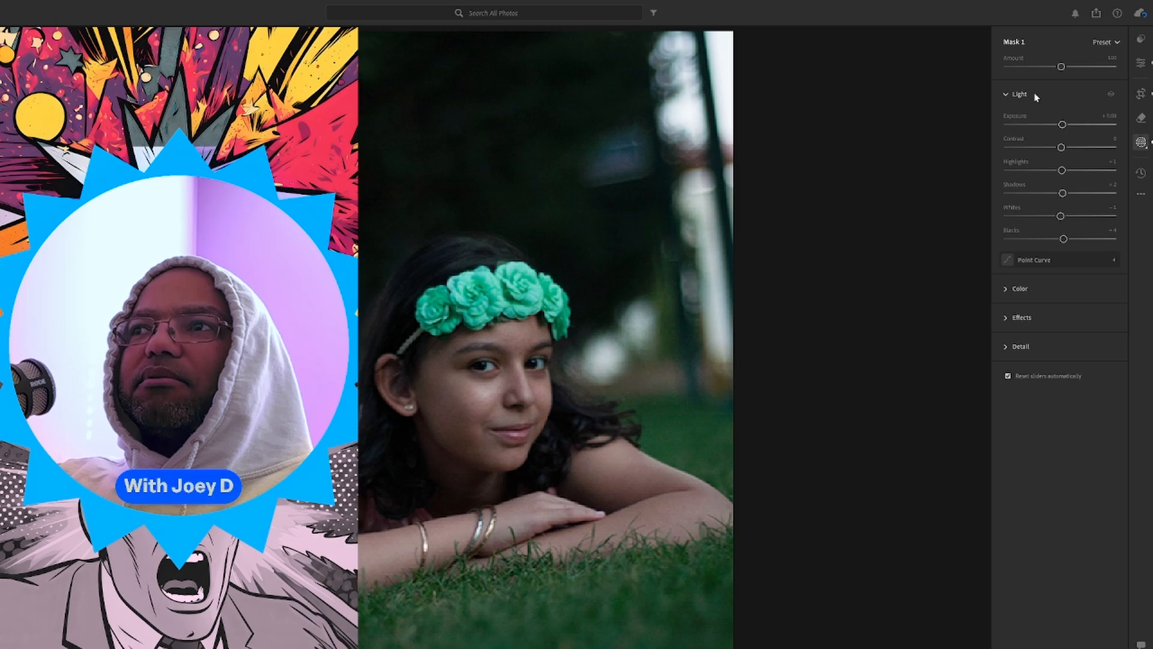
- Extend the crop downward to the photo's original full height and return to the global edit settings
{"action": "key", "text": "c"}
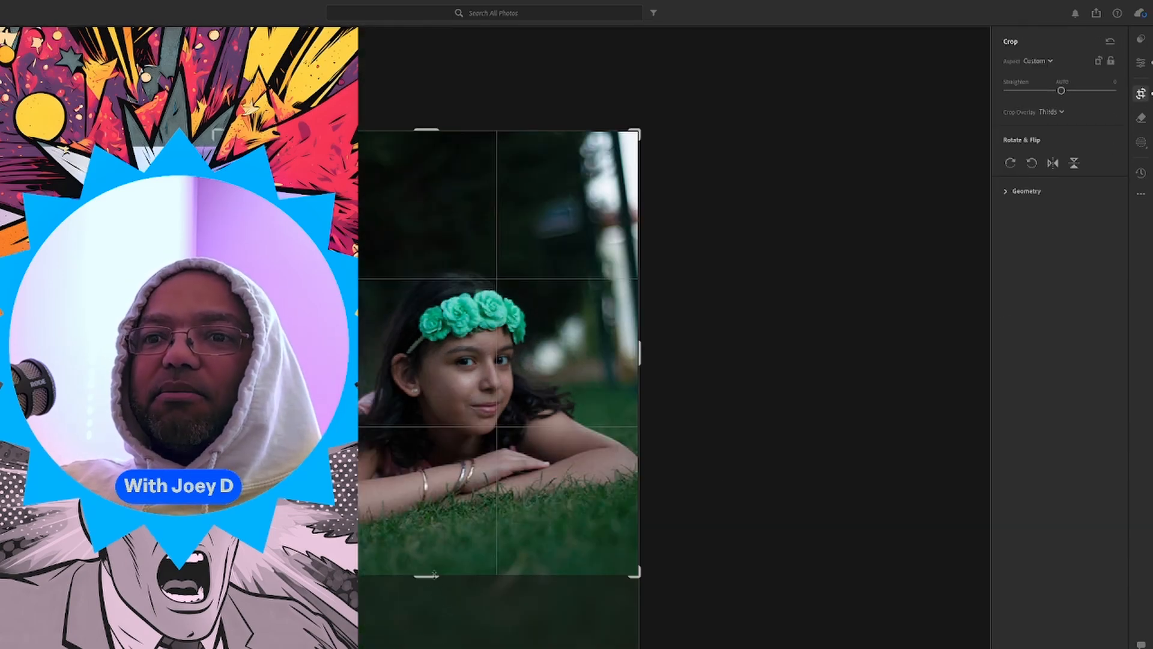
{"action": "left_click_drag", "start_coordinate": [432, 574], "coordinate": [424, 648]}
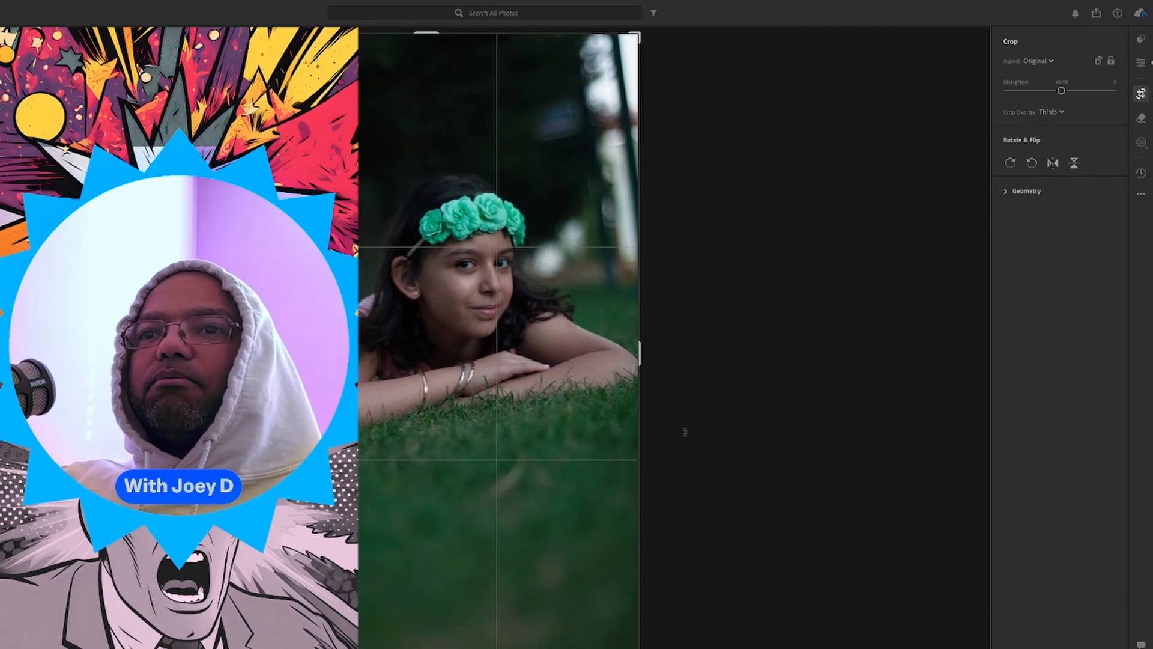
{"action": "left_click", "coordinate": [1140, 62]}
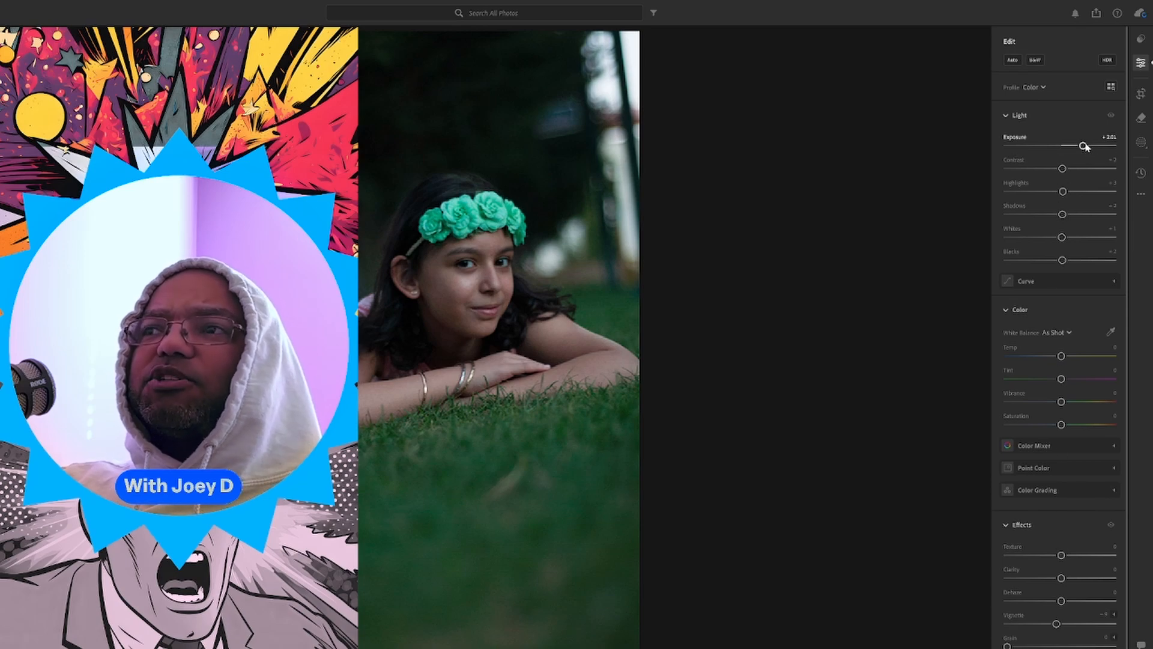
- Lower the photo's global exposure to about +0.15 and set the vignette to 0
{"action": "left_click_drag", "start_coordinate": [1085, 146], "coordinate": [1062, 146]}
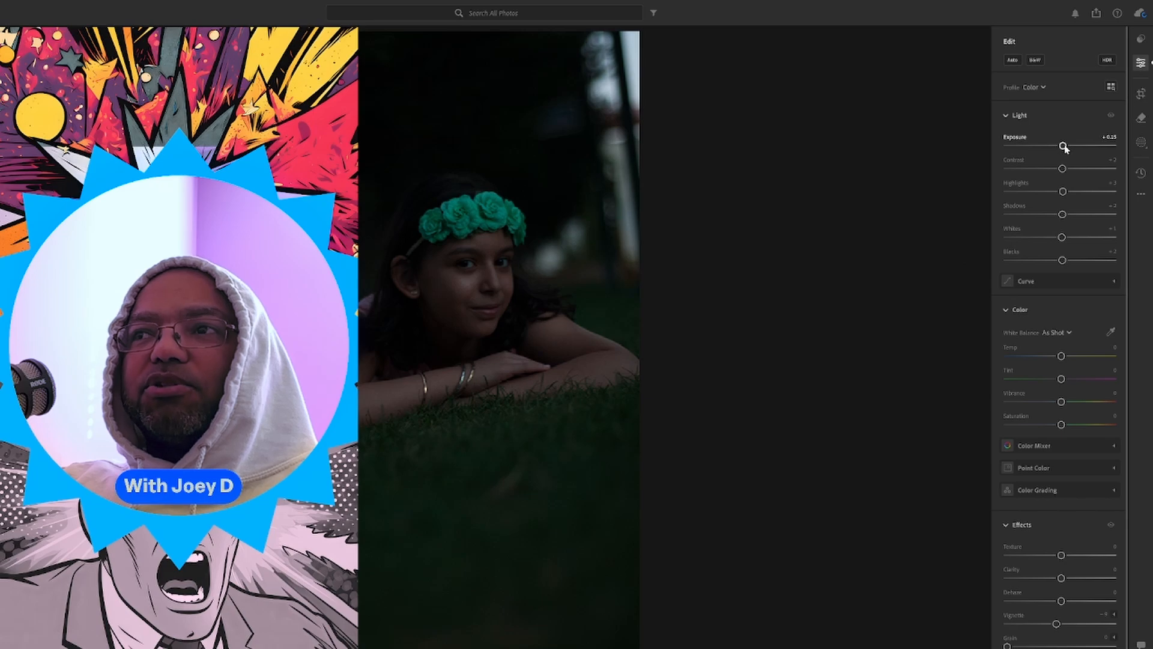
{"action": "scroll", "coordinate": [1044, 580], "scroll_direction": "down", "scroll_amount": 1}
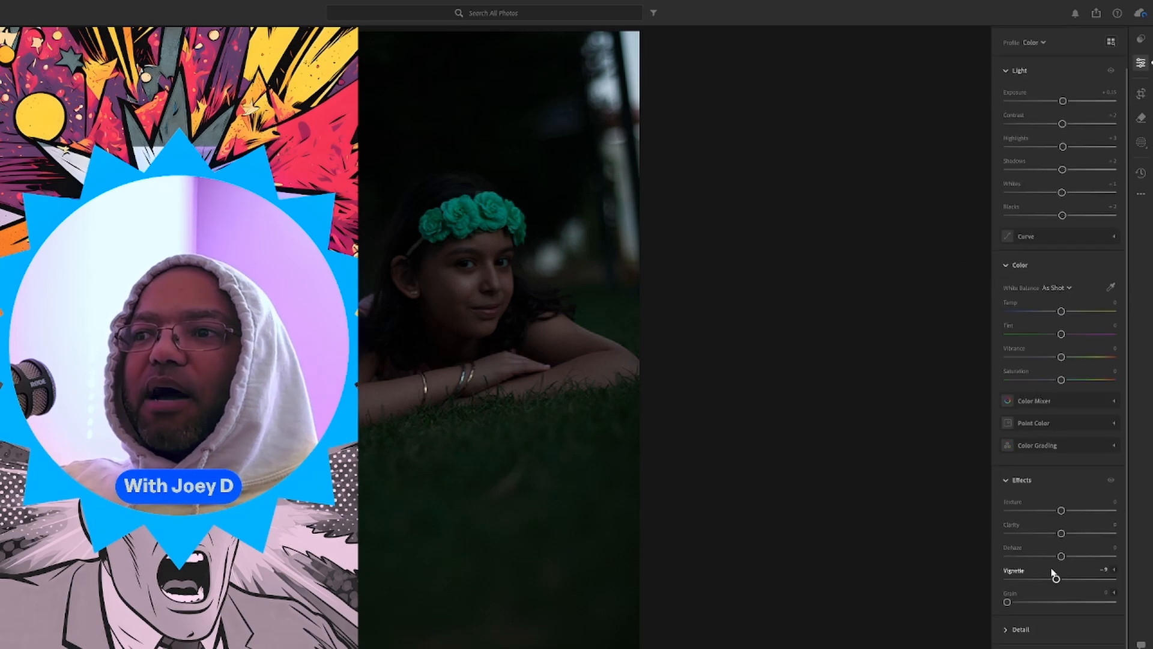
{"action": "mouse_move", "coordinate": [1007, 602]}
{"action": "left_mouse_down"}
{"action": "mouse_move", "coordinate": [1060, 601]}
{"action": "mouse_move", "coordinate": [993, 604]}
{"action": "left_mouse_up"}
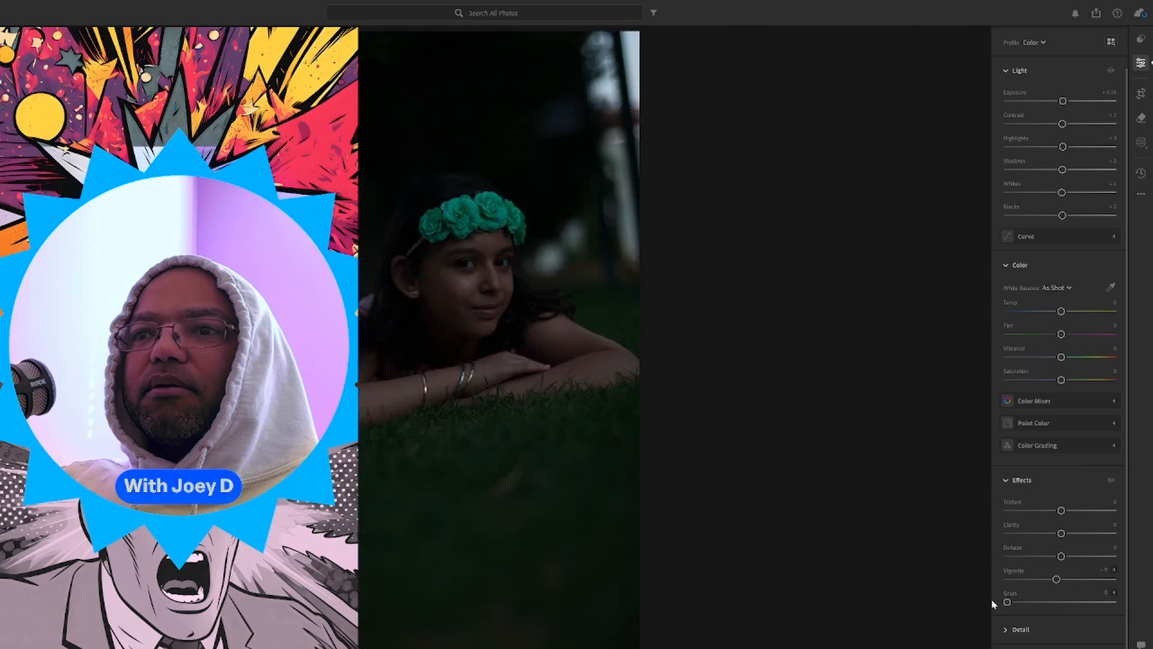
{"action": "left_click_drag", "start_coordinate": [1056, 579], "coordinate": [1063, 586]}
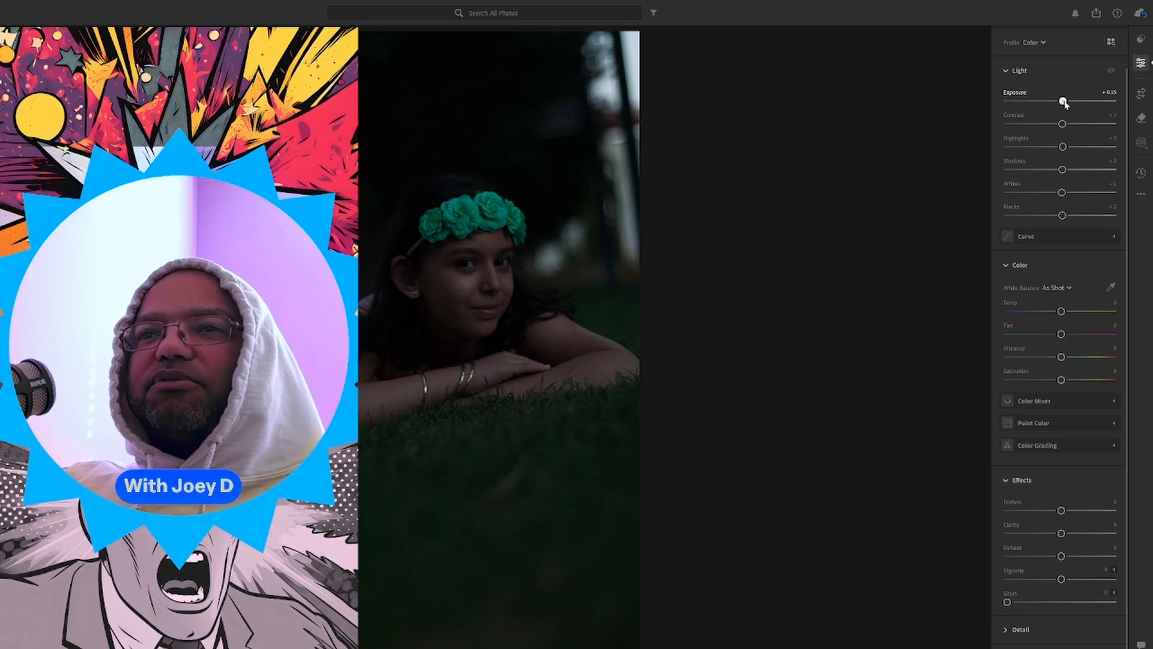
- Brighten the photo with a global exposure of about +2.01 and add a vignette of about -13
{"action": "left_click_drag", "start_coordinate": [1063, 102], "coordinate": [1084, 101]}
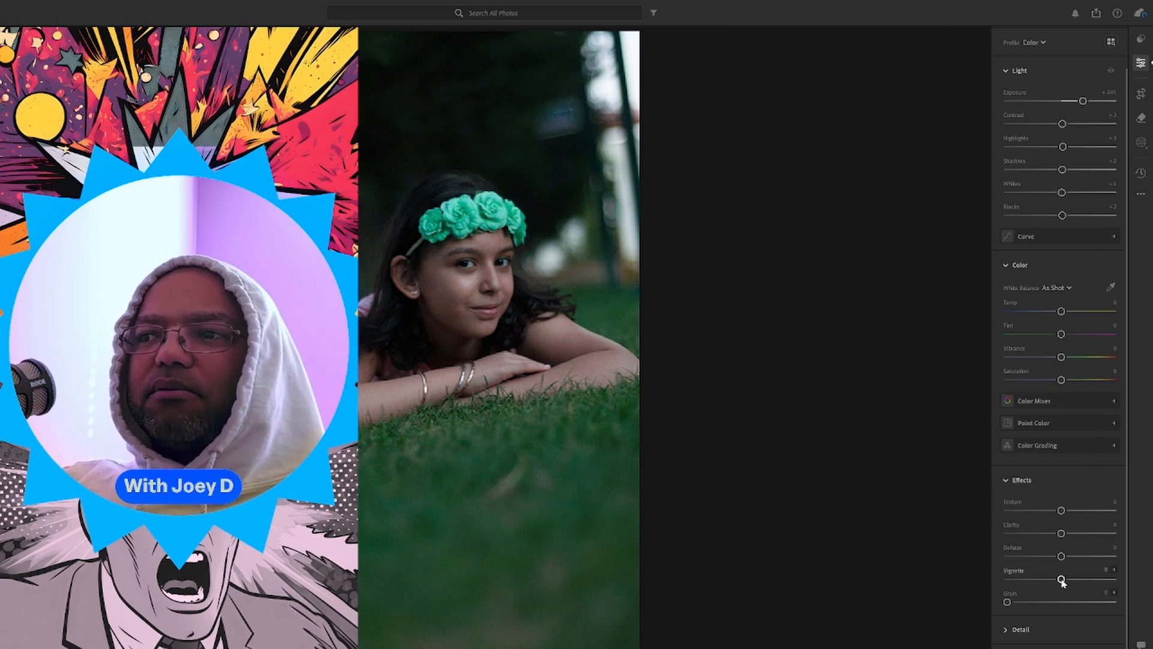
{"action": "left_click_drag", "start_coordinate": [1062, 579], "coordinate": [1055, 580]}
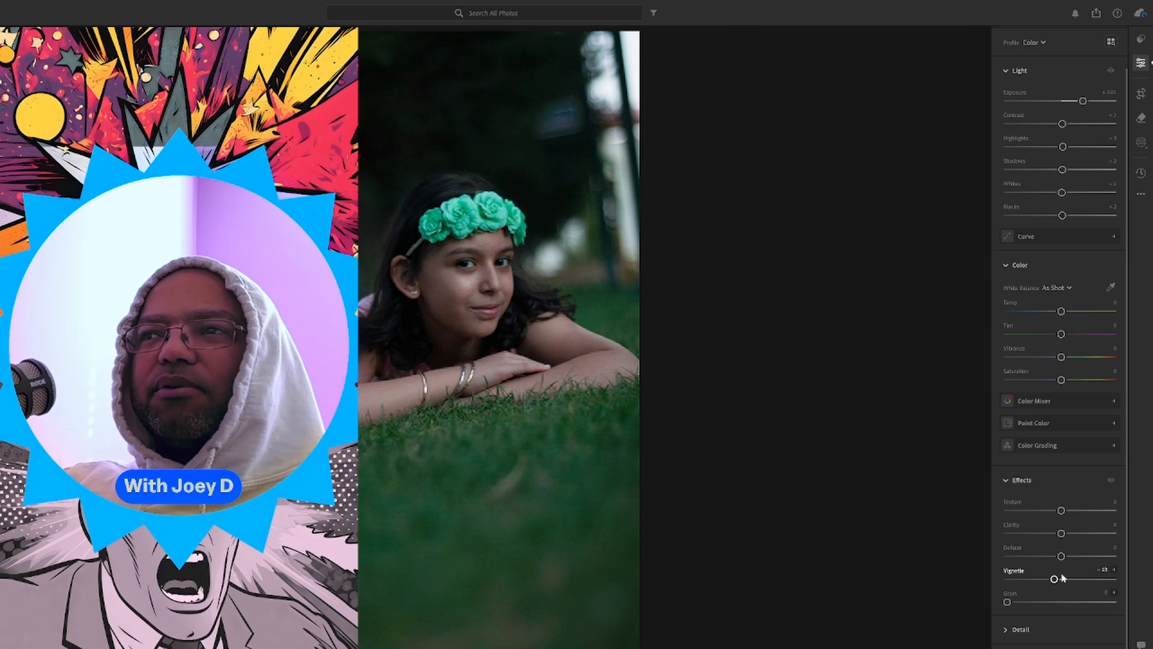
- Crop away the blurred foreground grass by raising the photo's lower crop edge to just below the girl's arms
{"action": "left_click", "coordinate": [1141, 95]}
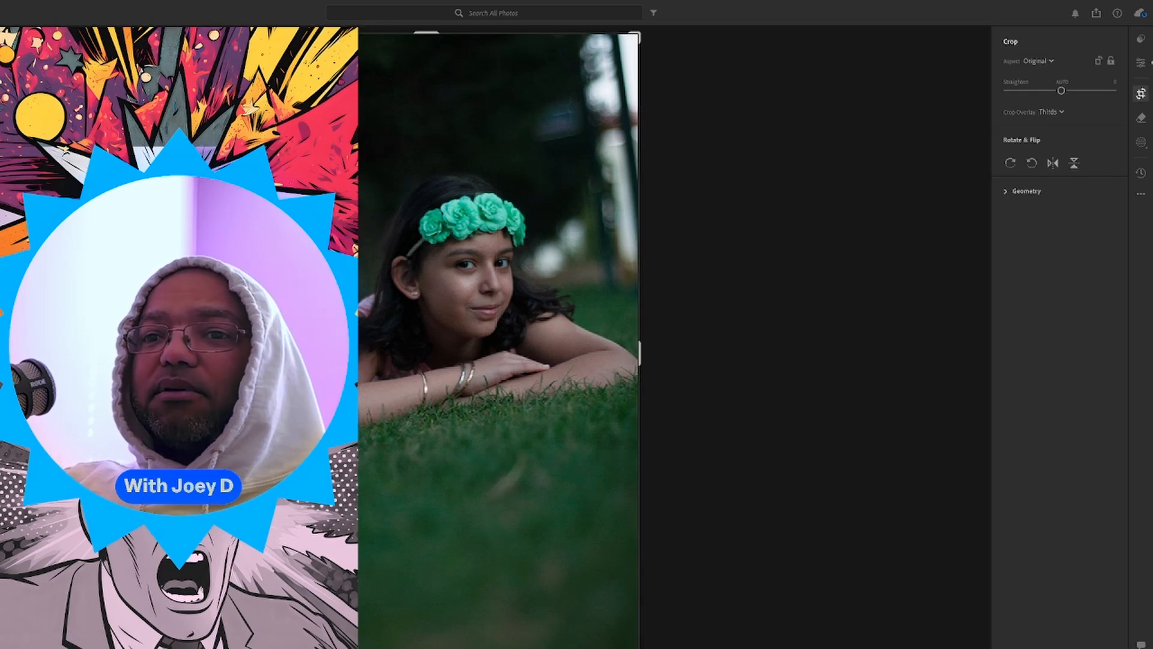
{"action": "left_click_drag", "start_coordinate": [430, 648], "coordinate": [438, 582]}
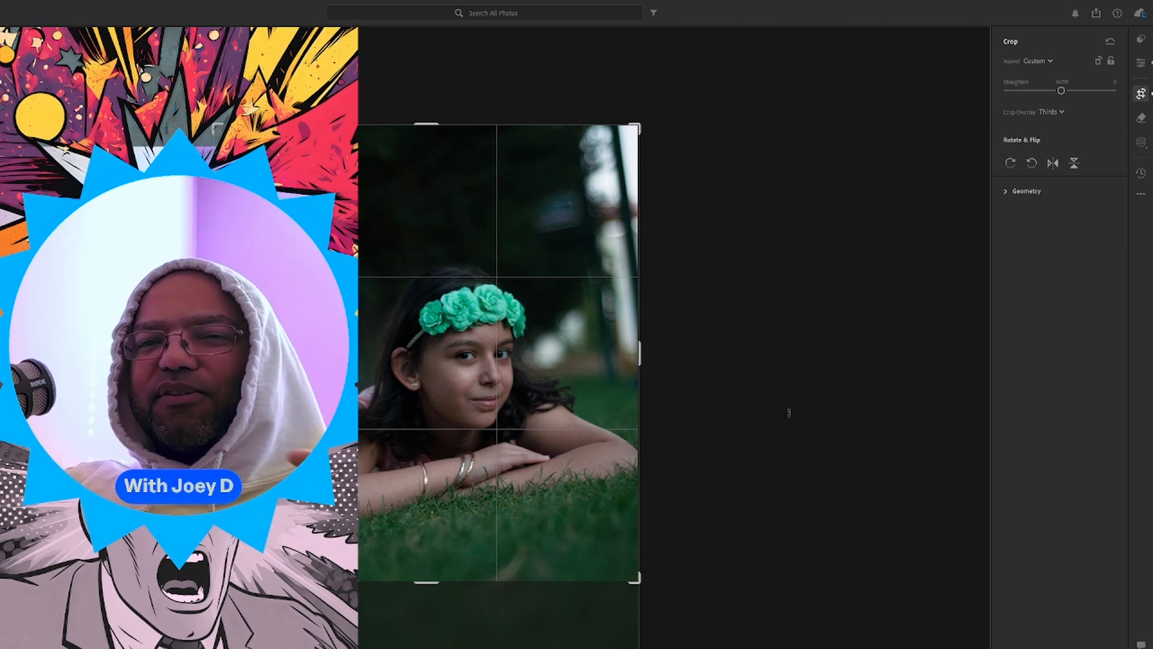
- Add a linear gradient mask from the photo's upper right edge diagonally across the background, fading out above the girl's head
{"action": "left_click", "coordinate": [1141, 144]}
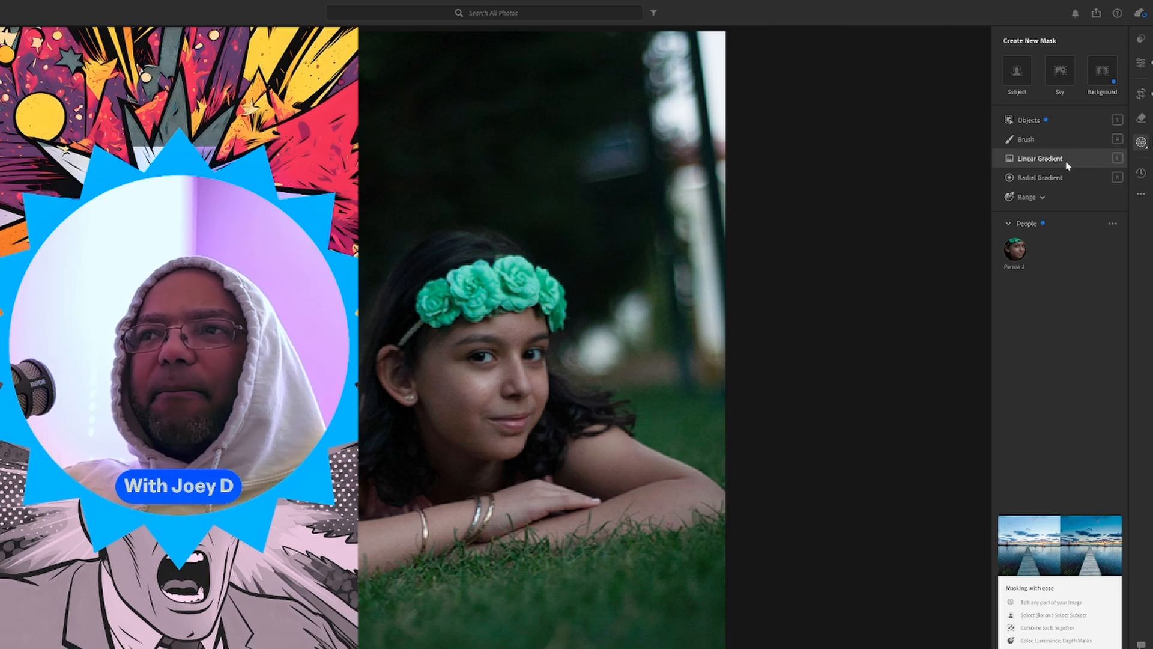
{"action": "left_click", "coordinate": [1040, 159]}
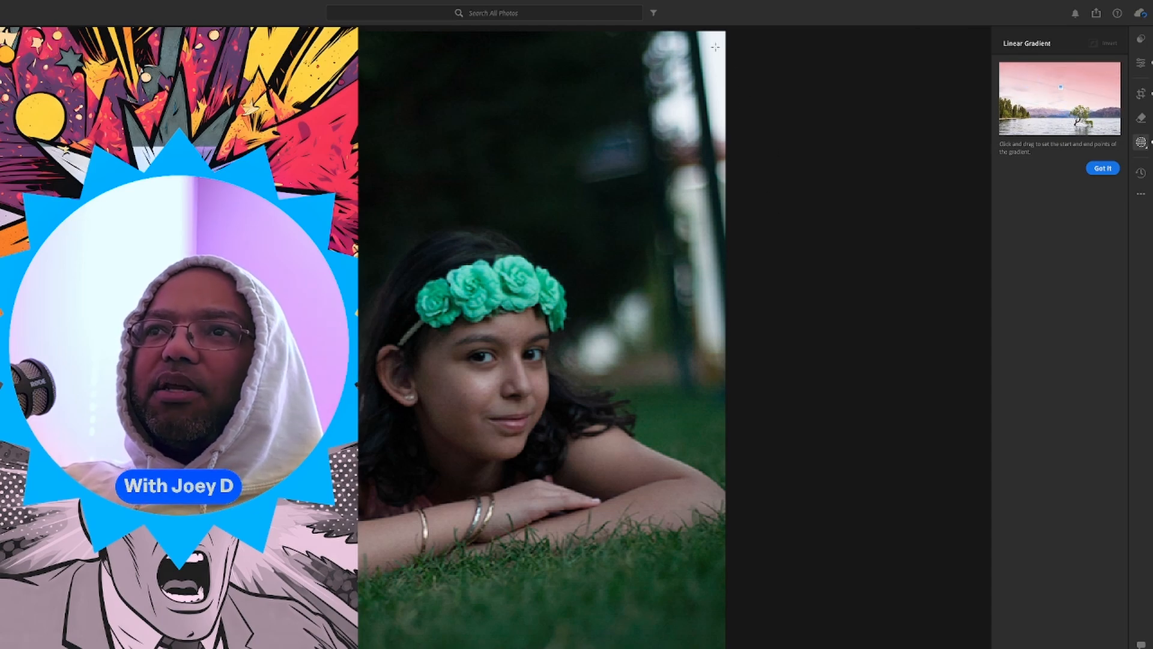
{"action": "left_click_drag", "start_coordinate": [730, 54], "coordinate": [423, 181]}
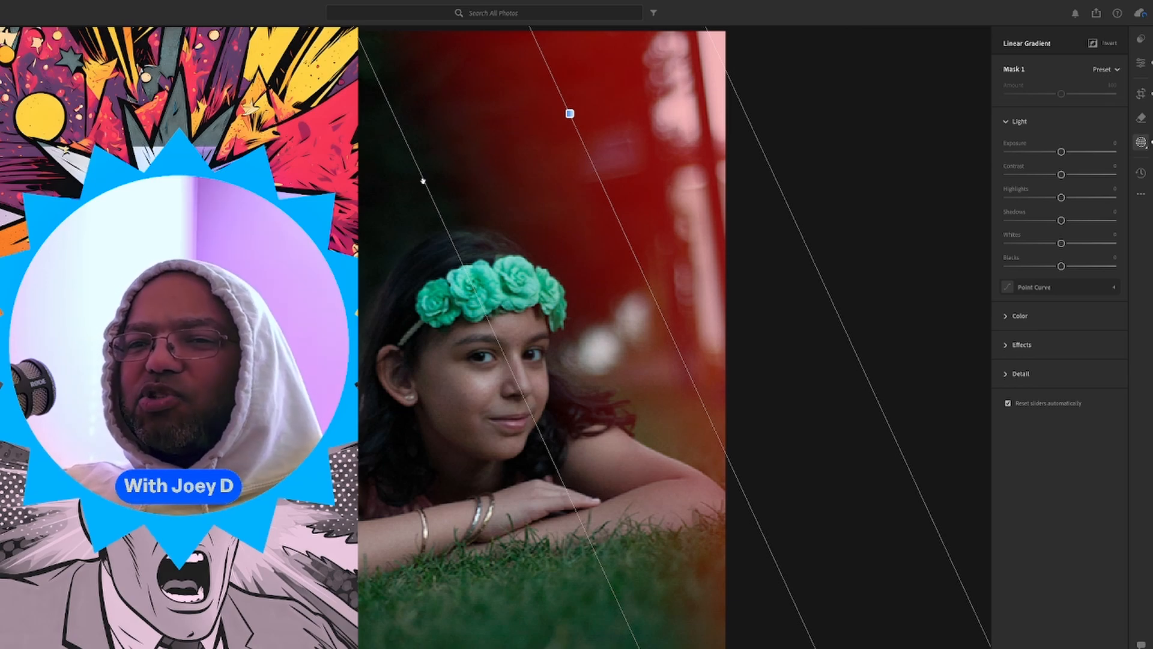
{"action": "left_click_drag", "start_coordinate": [424, 181], "coordinate": [425, 181]}
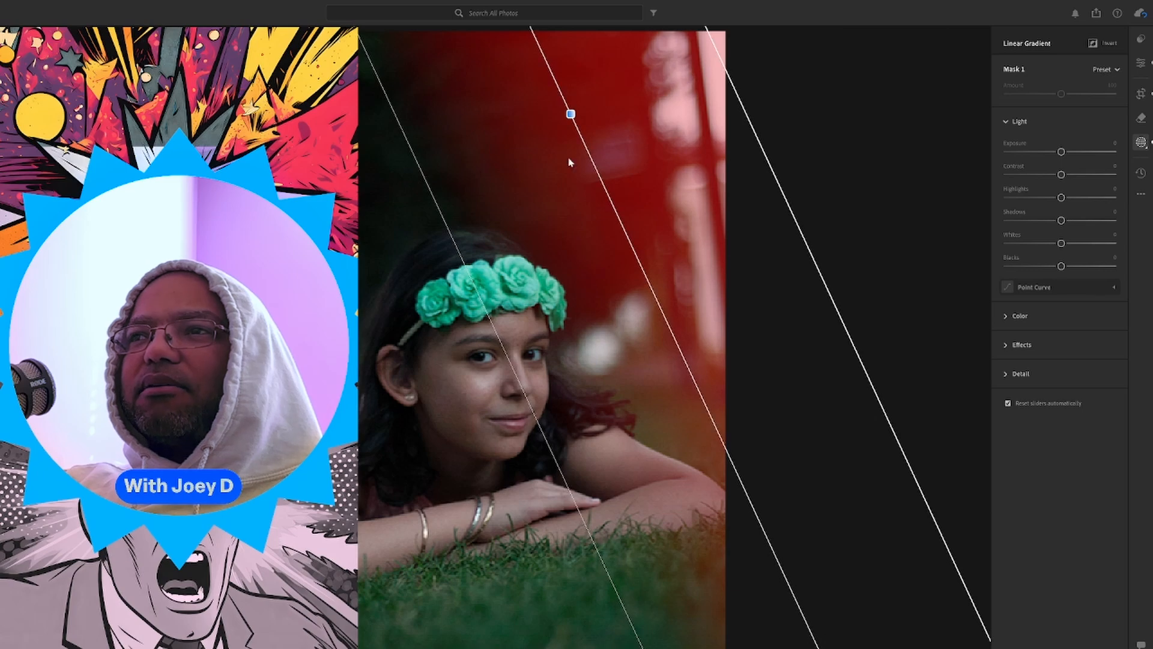
- Darken the gradient mask with exposure about -0.75, contrast about +47, highlights about -35, whites -15 and blacks about -9
{"action": "left_click_drag", "start_coordinate": [1062, 152], "coordinate": [1047, 155]}
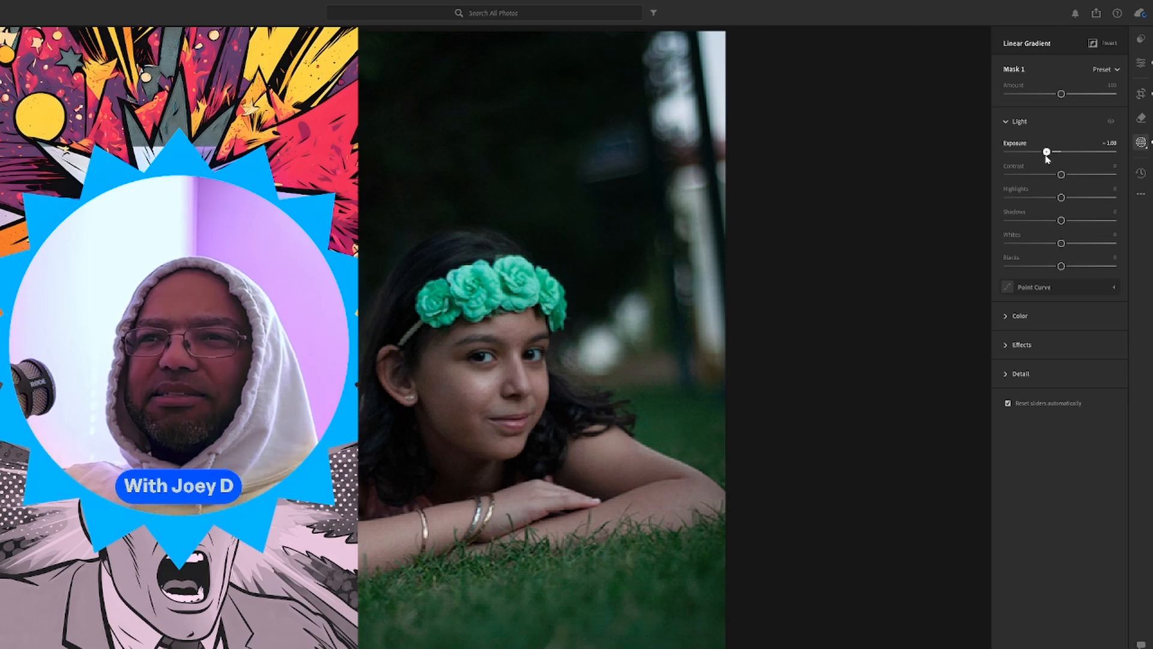
{"action": "left_click_drag", "start_coordinate": [1045, 155], "coordinate": [1051, 155]}
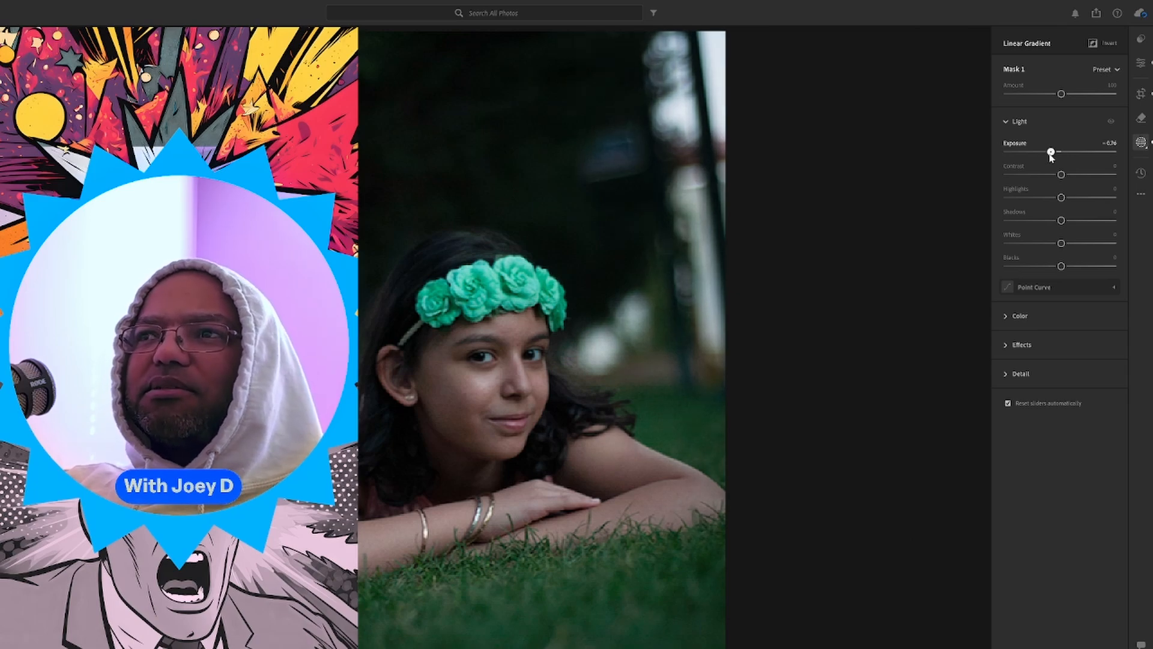
{"action": "left_click_drag", "start_coordinate": [1062, 174], "coordinate": [1044, 197]}
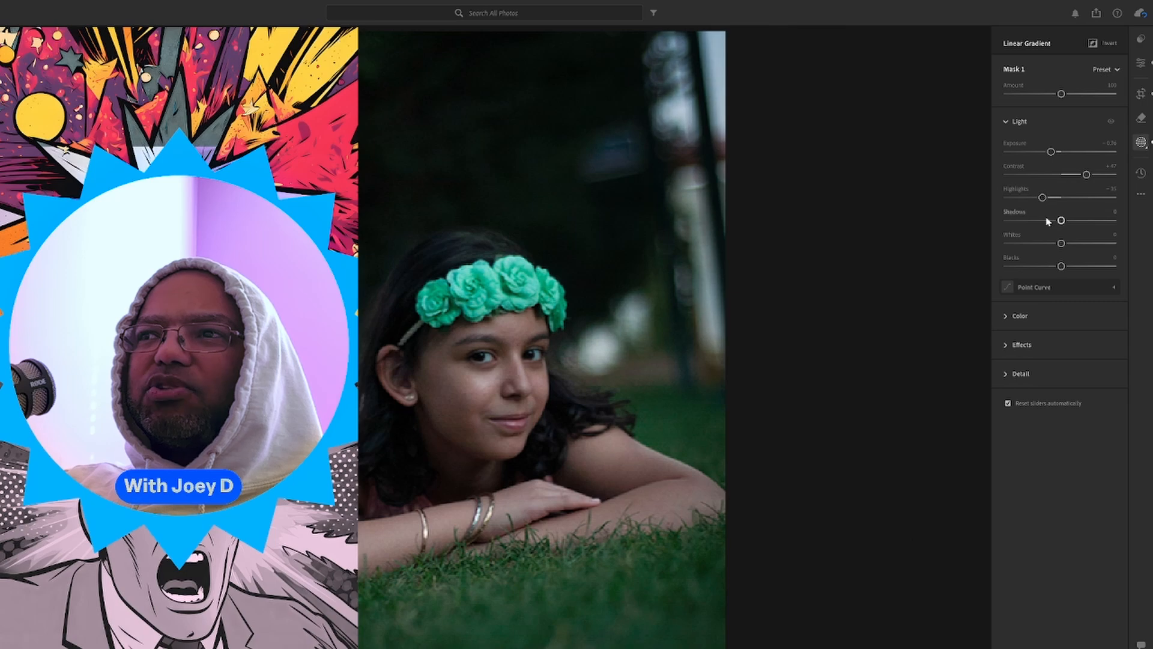
{"action": "mouse_move", "coordinate": [1061, 265]}
{"action": "left_mouse_down"}
{"action": "mouse_move", "coordinate": [1044, 244]}
{"action": "mouse_move", "coordinate": [1056, 246]}
{"action": "left_mouse_up"}
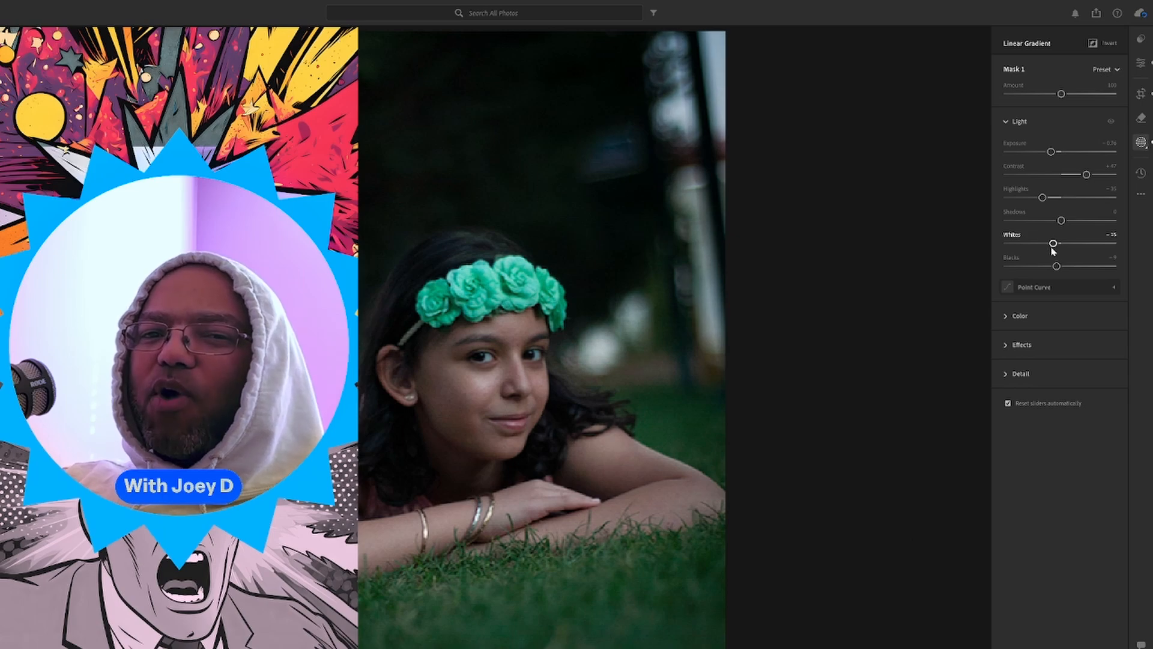